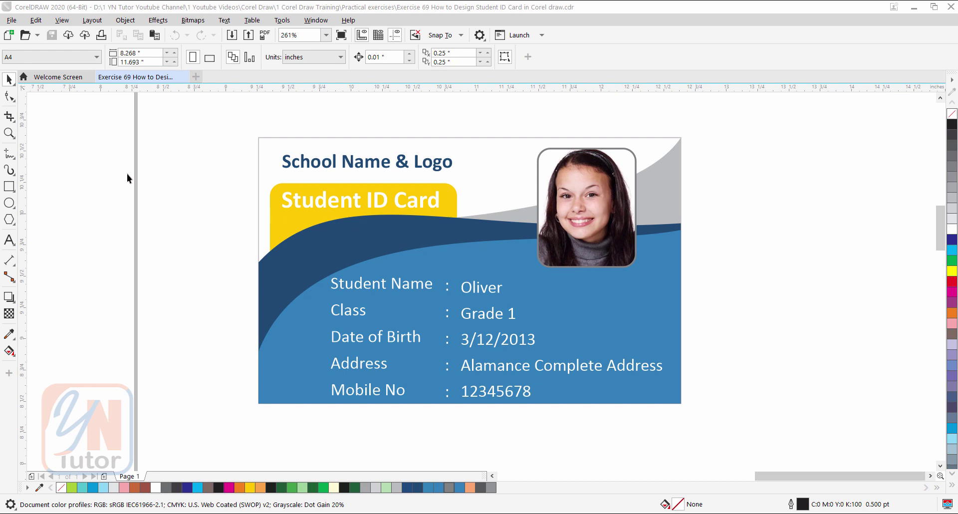
- Zoom to fit the page height and draw a rectangle on the blank page
click(9, 132)
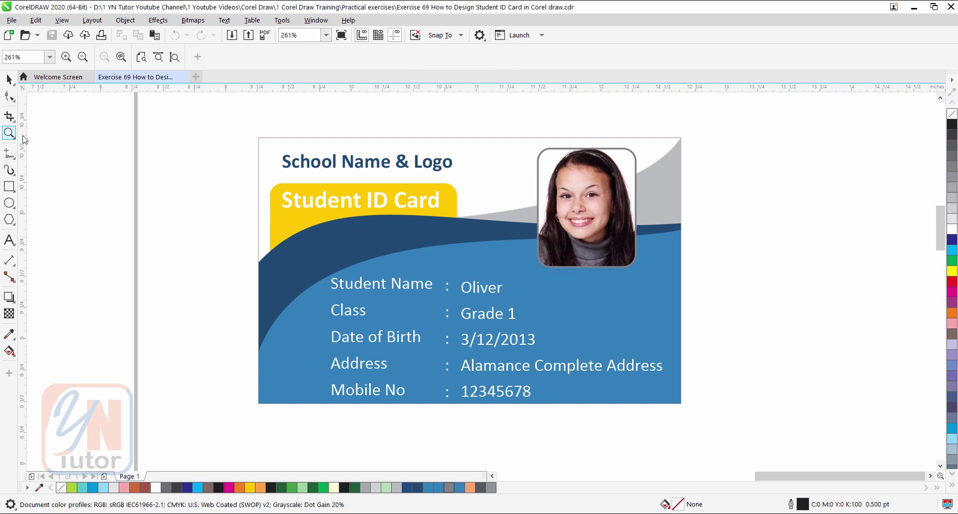
click(175, 57)
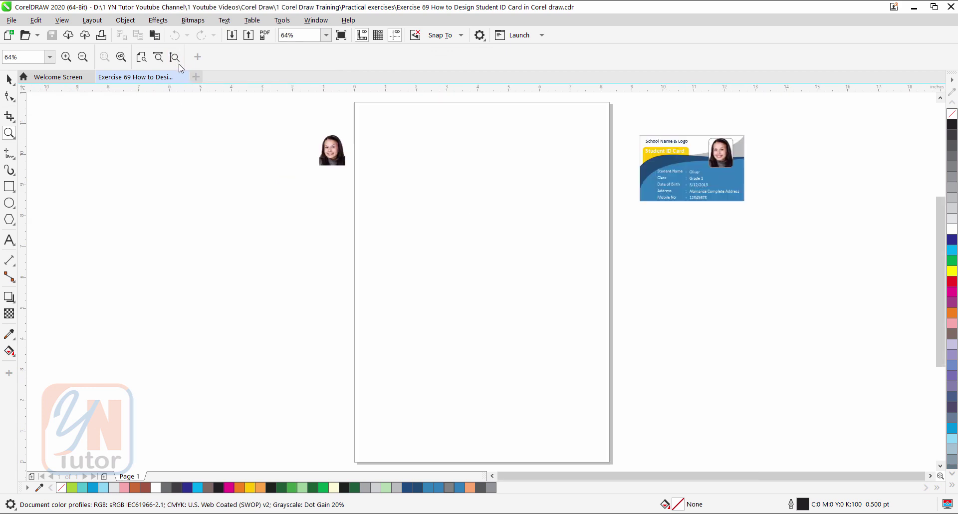
click(9, 186)
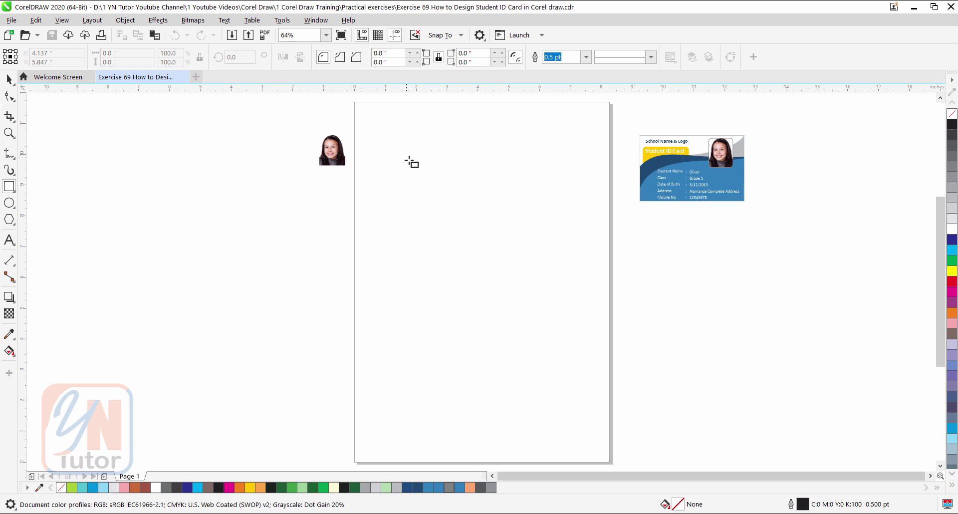
drag(406, 158, 537, 245)
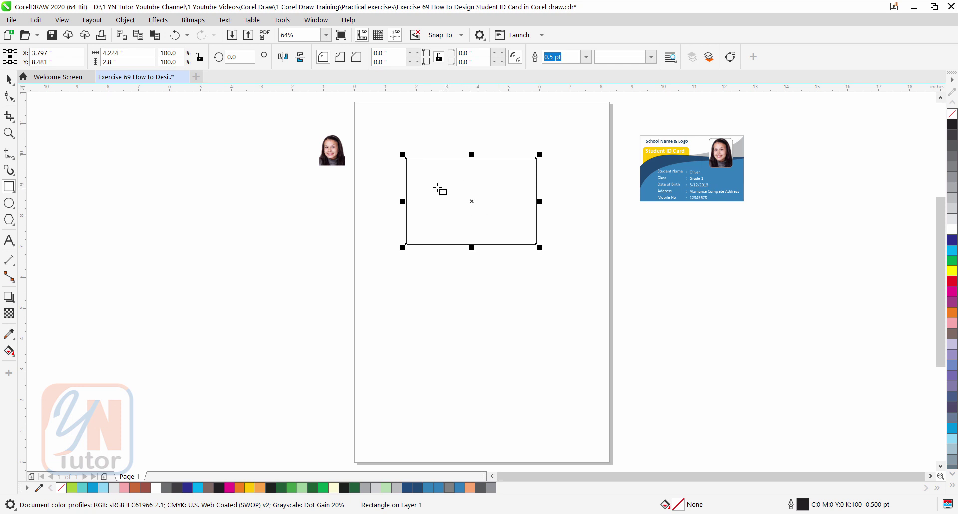
- Size the rectangle to 3.375 × 2.125 inches and compare it with the sample card
click(135, 54)
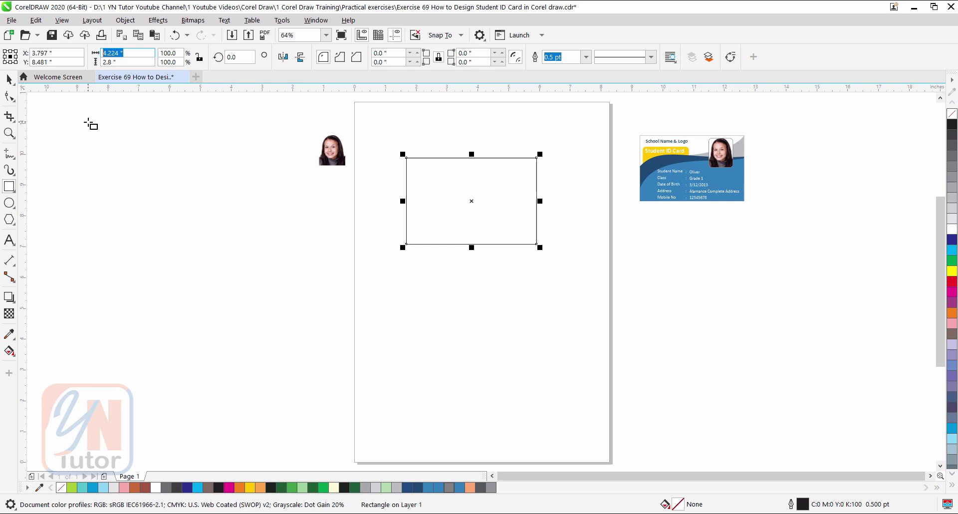
text(3.375)
key(Tab)
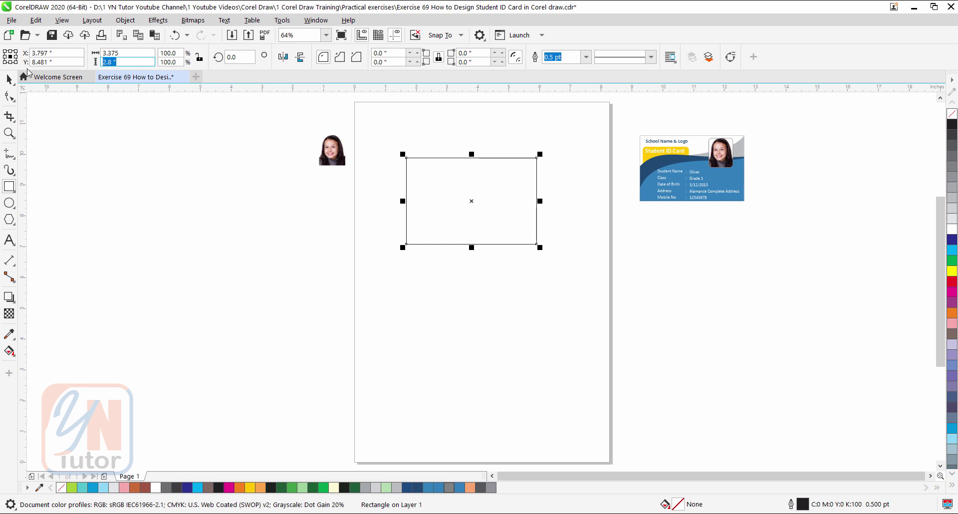
text(2.125)
key(Return)
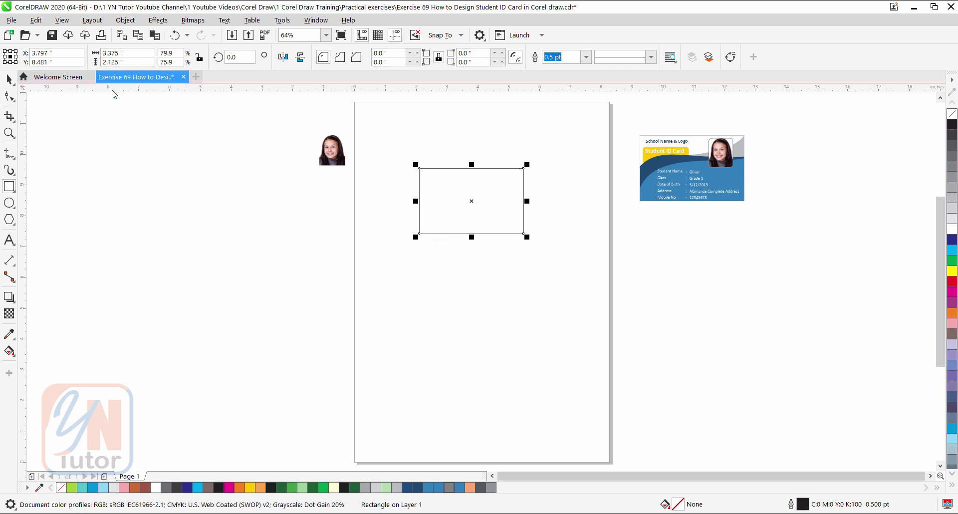
drag(473, 201, 478, 176)
scroll(478, 175, up, 2)
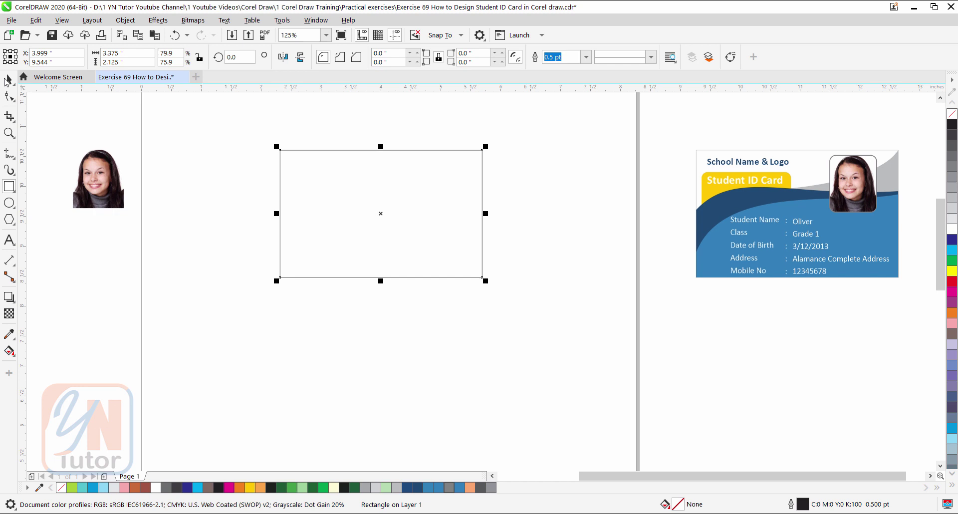
- Shorten the rectangle from its top edge and convert it to curves
click(9, 78)
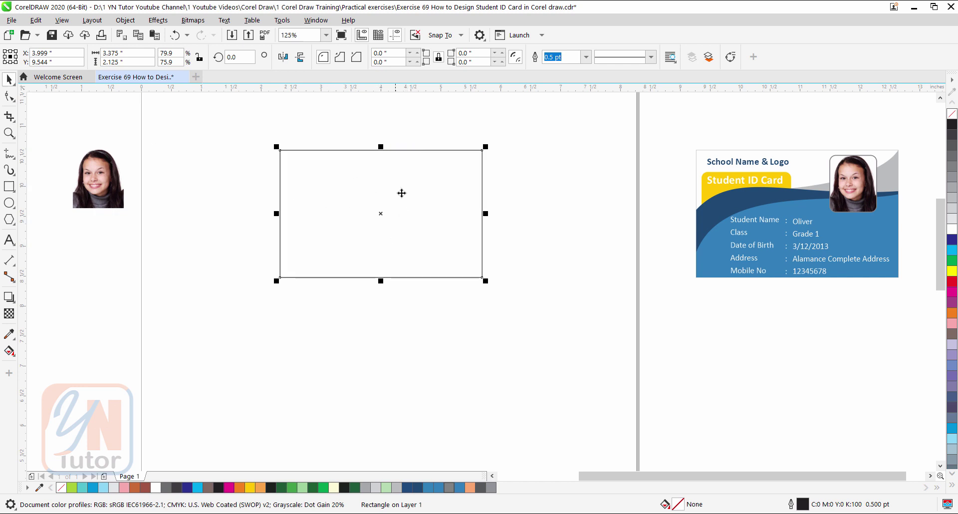
drag(381, 147, 383, 165)
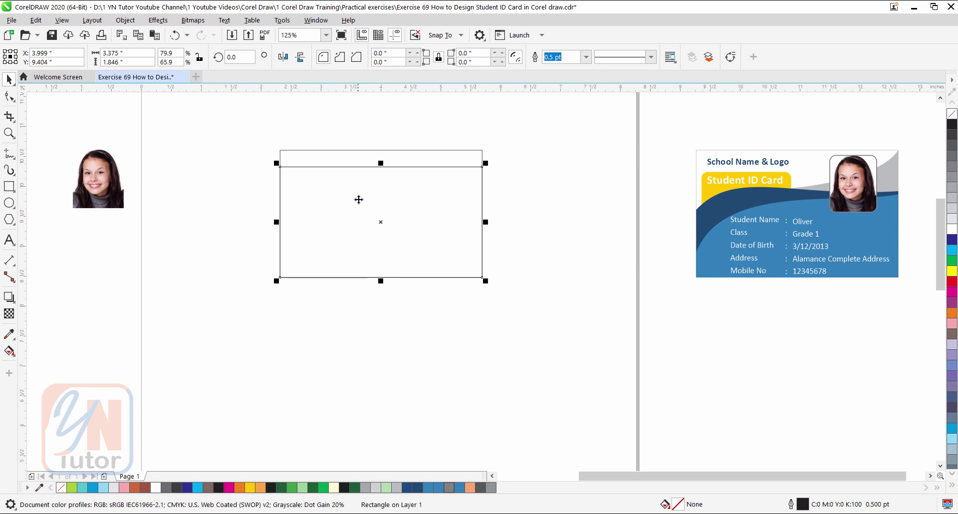
right_click(361, 193)
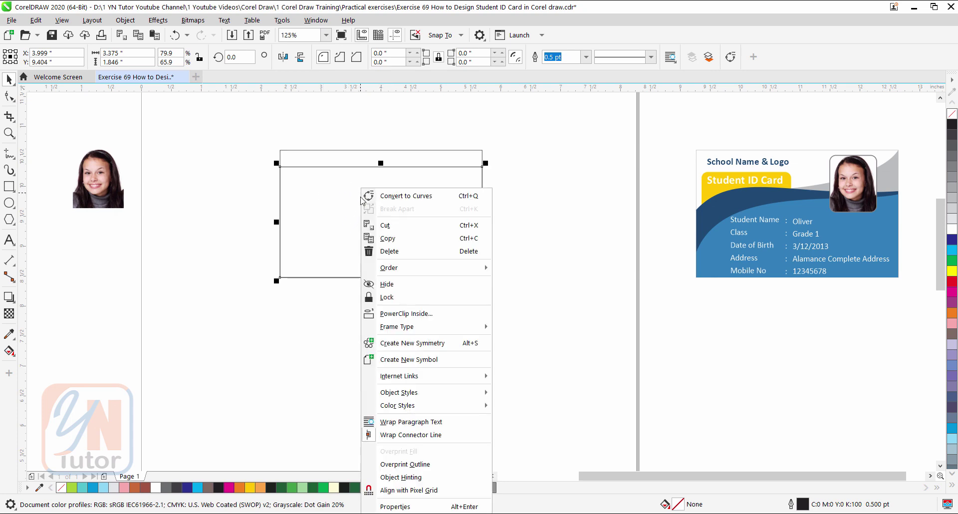
click(407, 199)
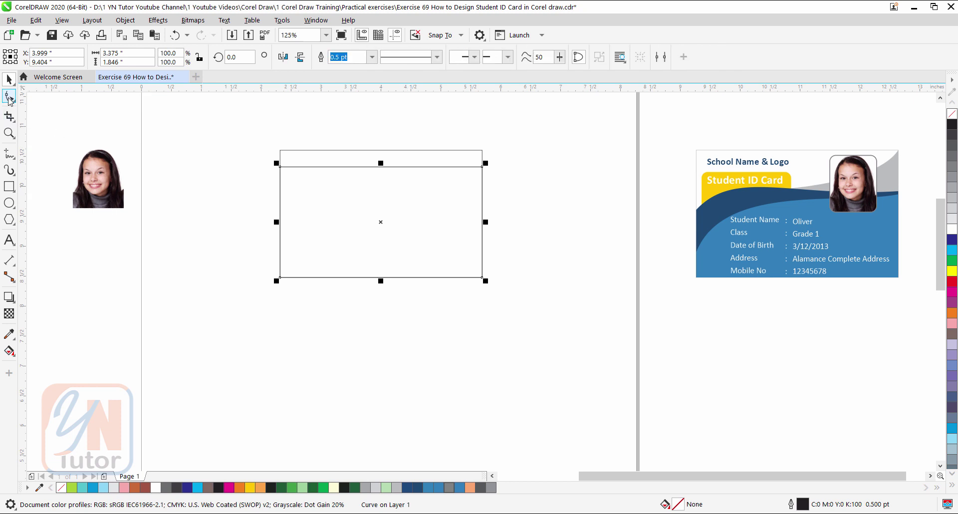
- Merge a top corner node into the other and bend the diagonal into an S-curve
click(11, 98)
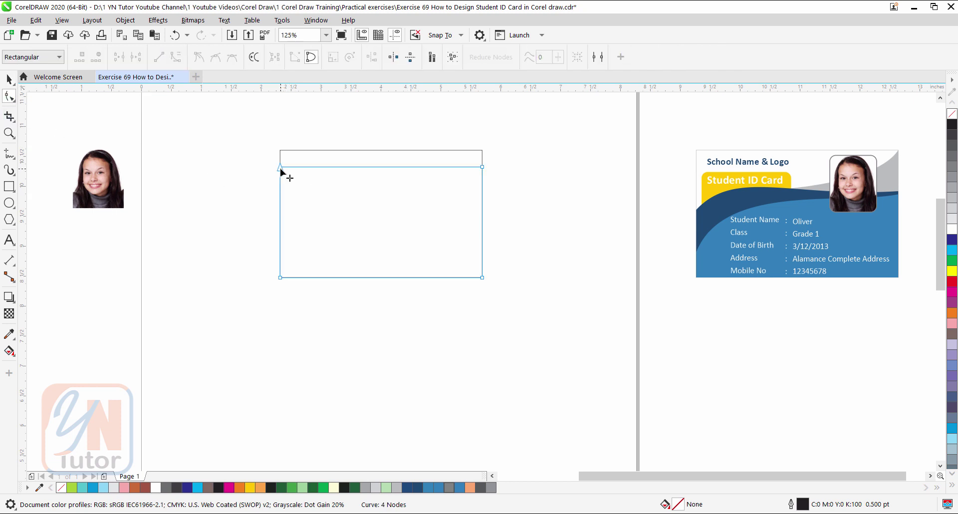
drag(280, 169, 481, 150)
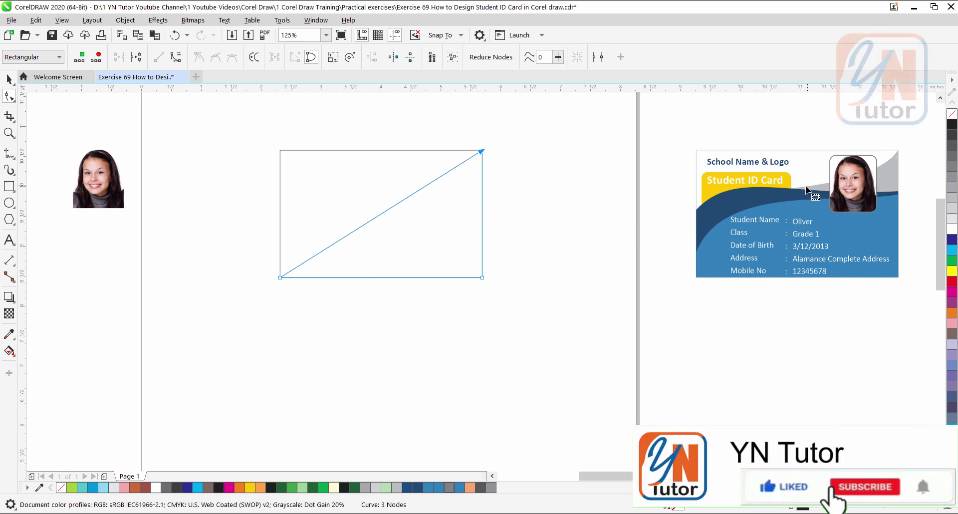
click(387, 210)
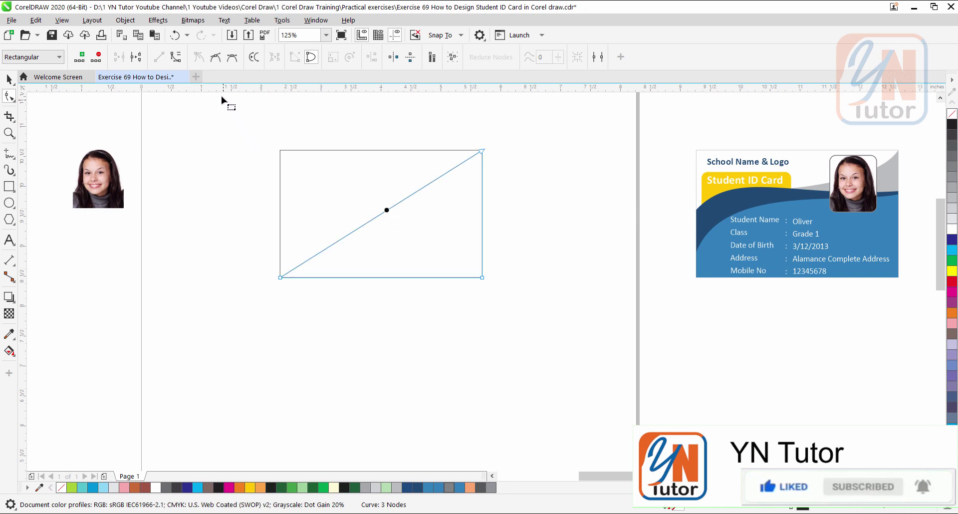
click(176, 57)
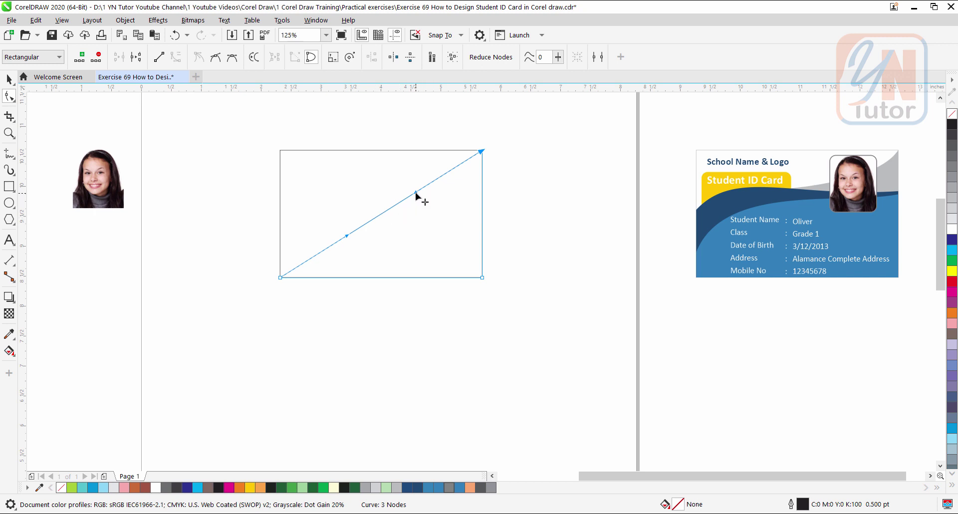
drag(415, 196, 291, 150)
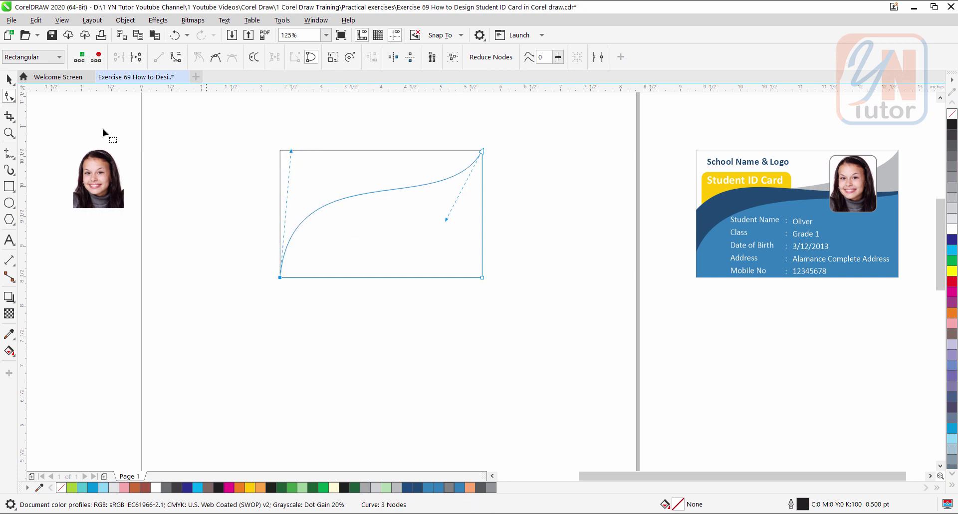
- Make a vertically squashed copy and move a new straight-line node to the left edge's midpoint
click(9, 78)
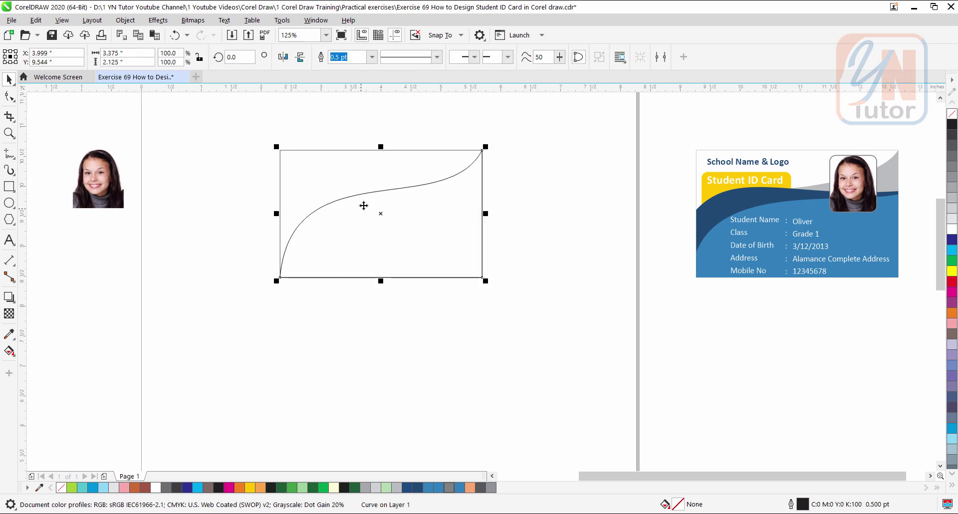
drag(381, 147, 374, 191)
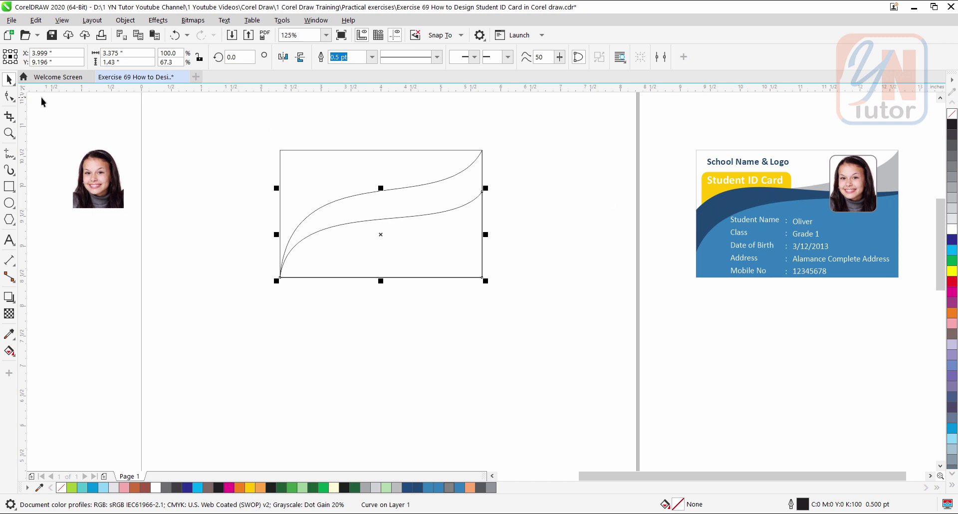
click(9, 96)
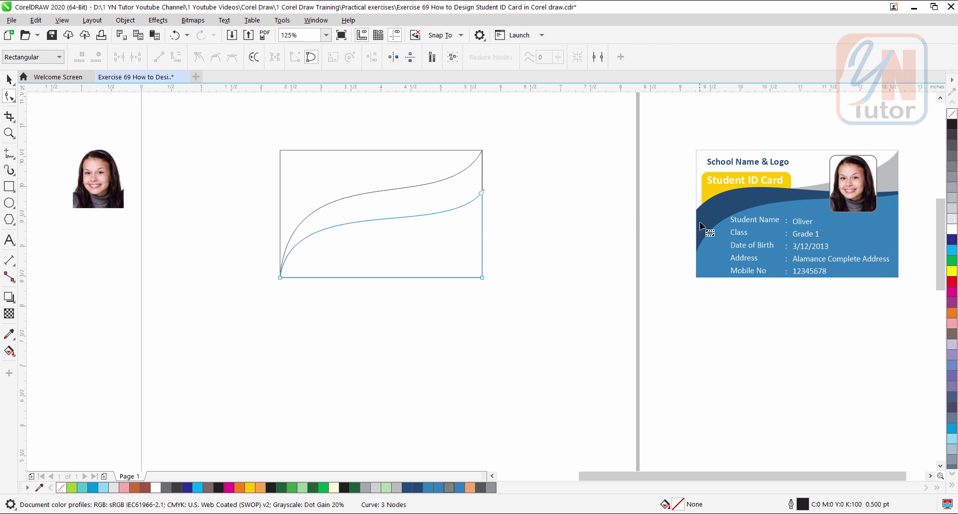
double_click(321, 229)
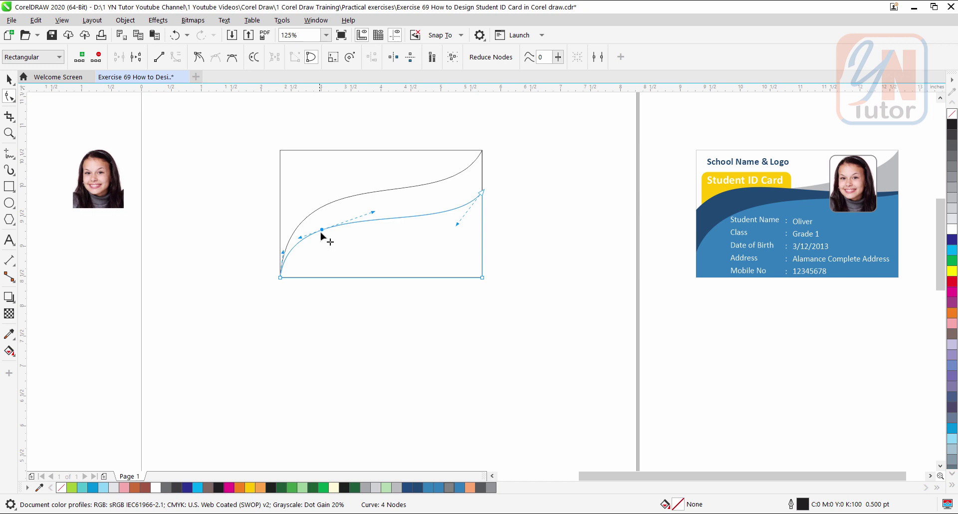
click(159, 59)
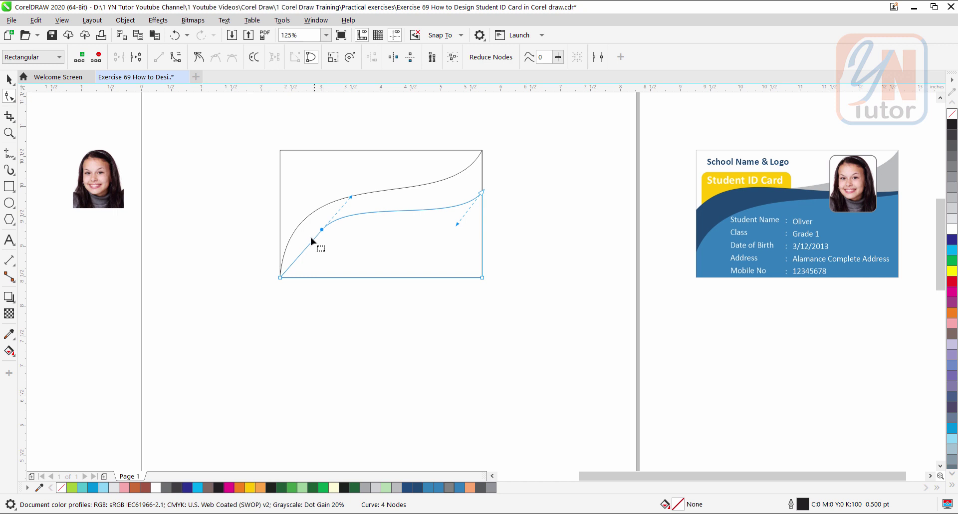
drag(311, 240, 280, 205)
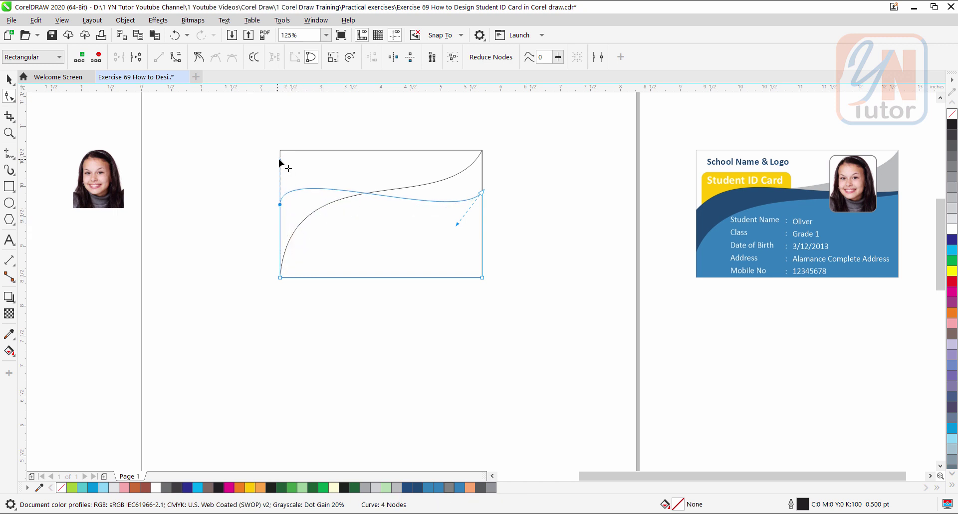
- Adjust the copy's left and right handles so its top edge becomes a gentle wave
mouse_move(281, 161)
mouse_down()
mouse_move(280, 188)
mouse_move(293, 156)
mouse_move(285, 191)
mouse_move(291, 166)
mouse_up()
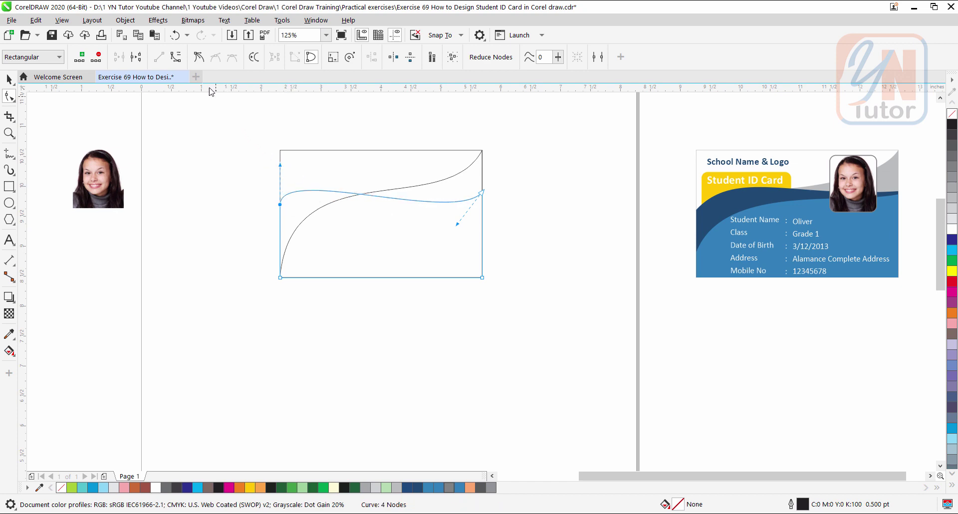
click(198, 58)
drag(281, 165, 308, 151)
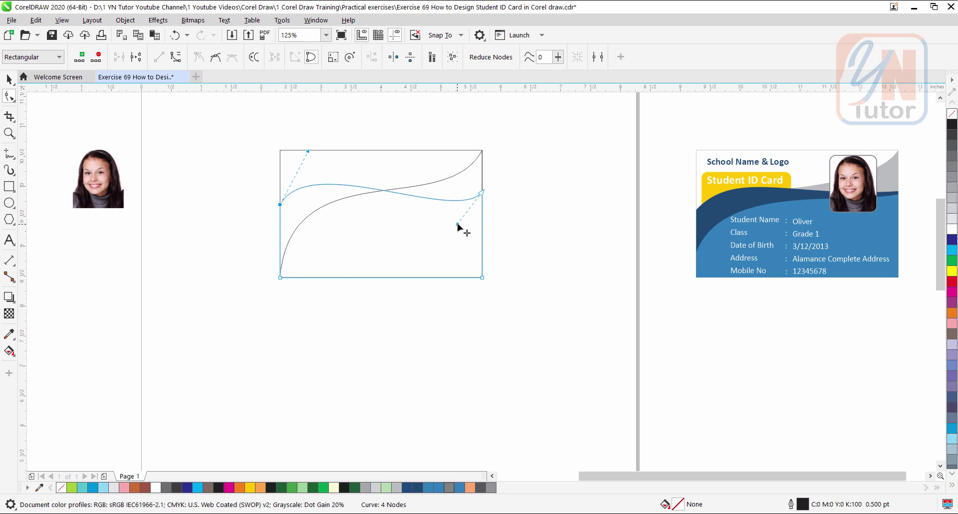
drag(457, 223, 438, 216)
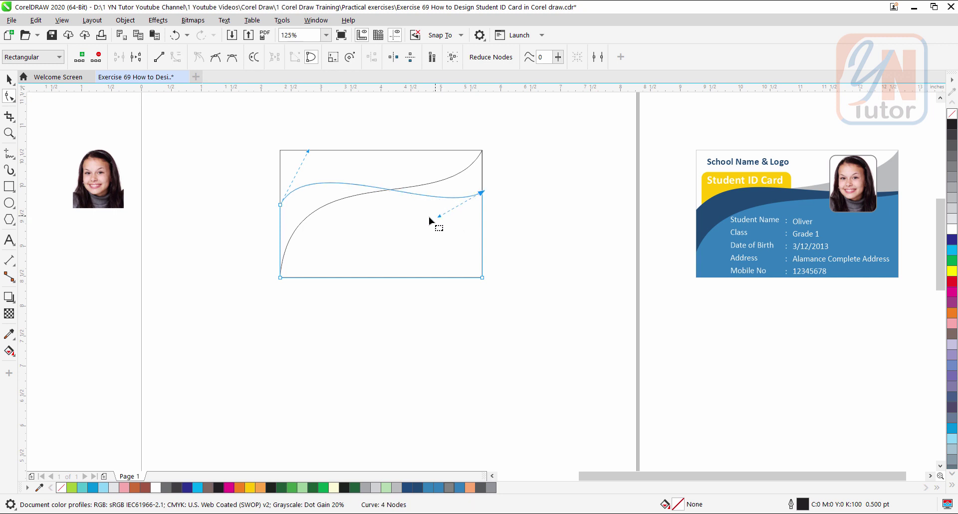
- Squash the shapes slightly, drop the wave's left node down the edge, and smooth its arc
click(9, 80)
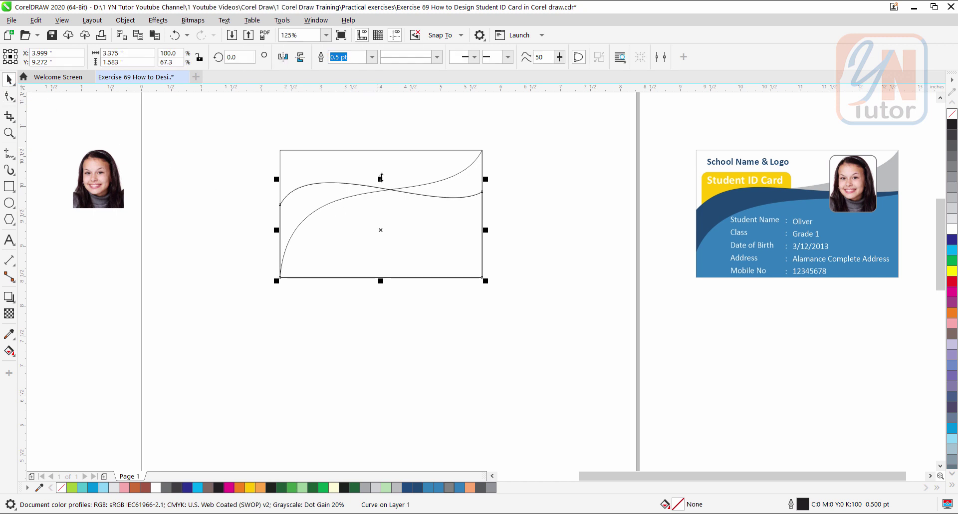
drag(381, 179, 381, 188)
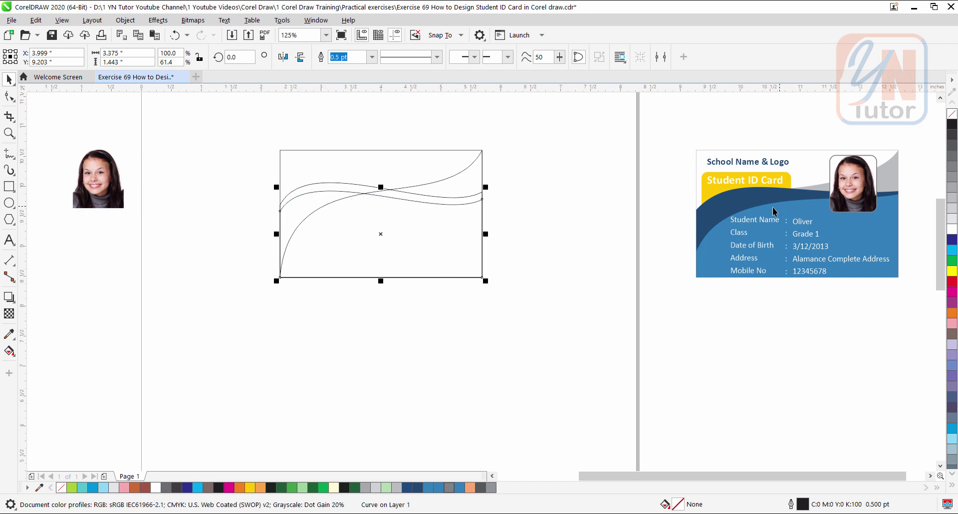
click(10, 97)
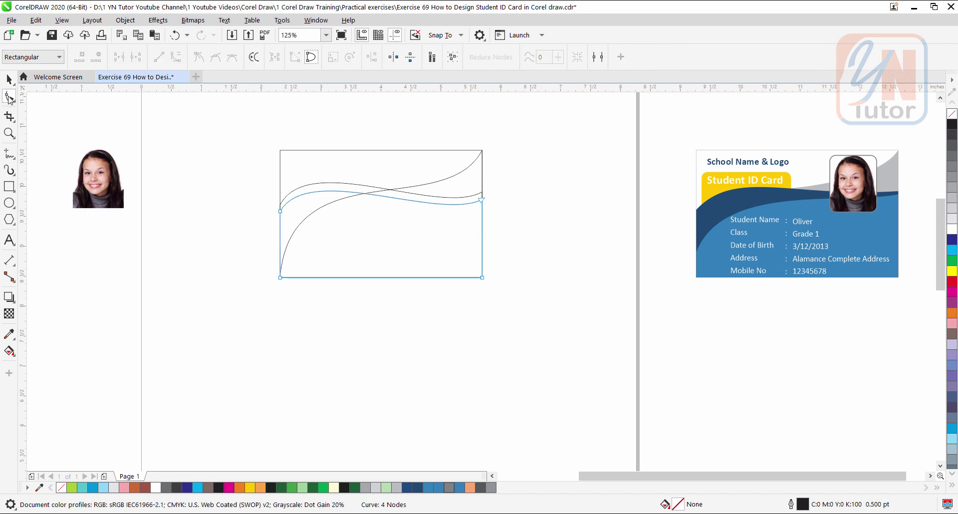
drag(279, 211, 279, 237)
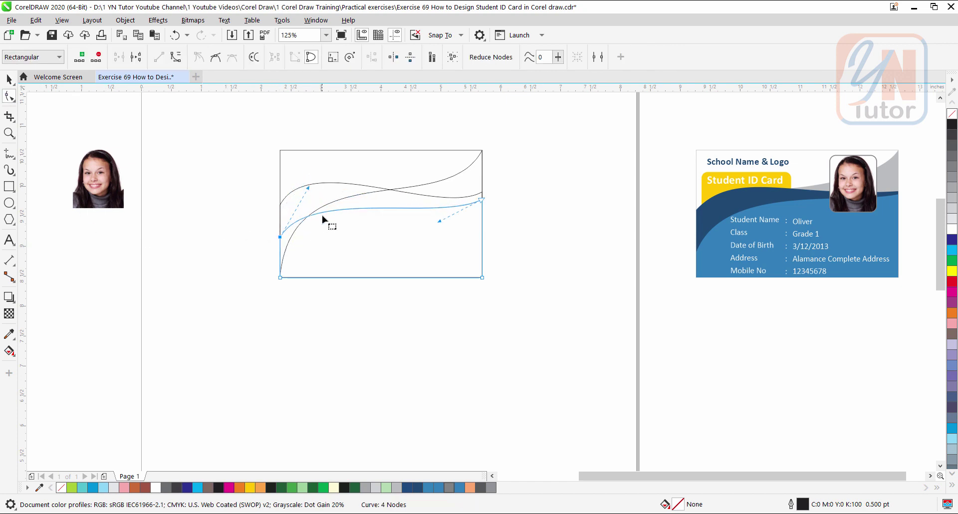
drag(309, 189, 317, 168)
click(482, 199)
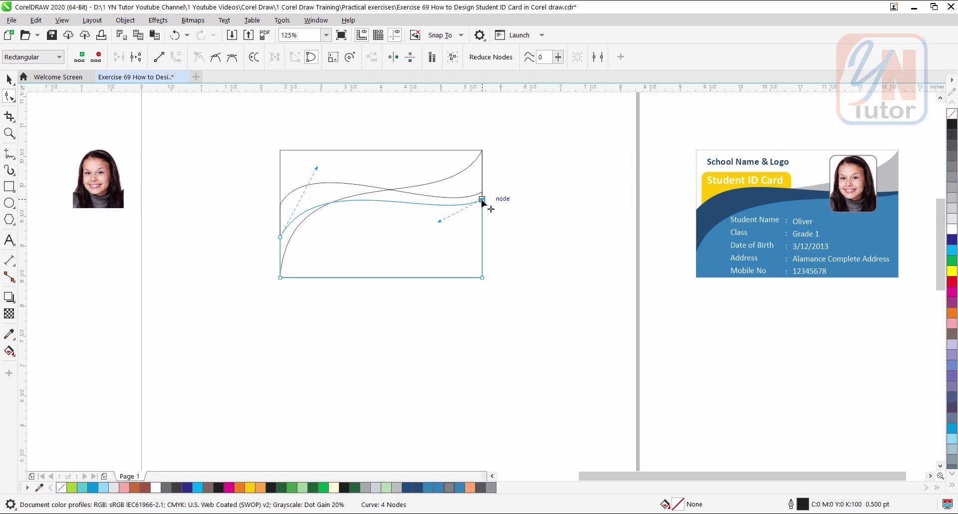
drag(482, 199, 483, 198)
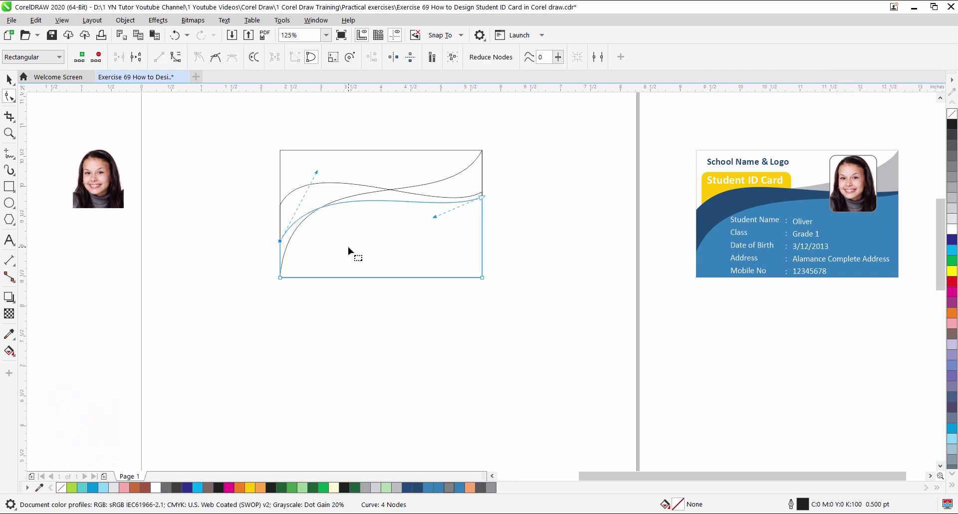
click(9, 79)
click(9, 186)
drag(555, 331, 596, 373)
click(952, 432)
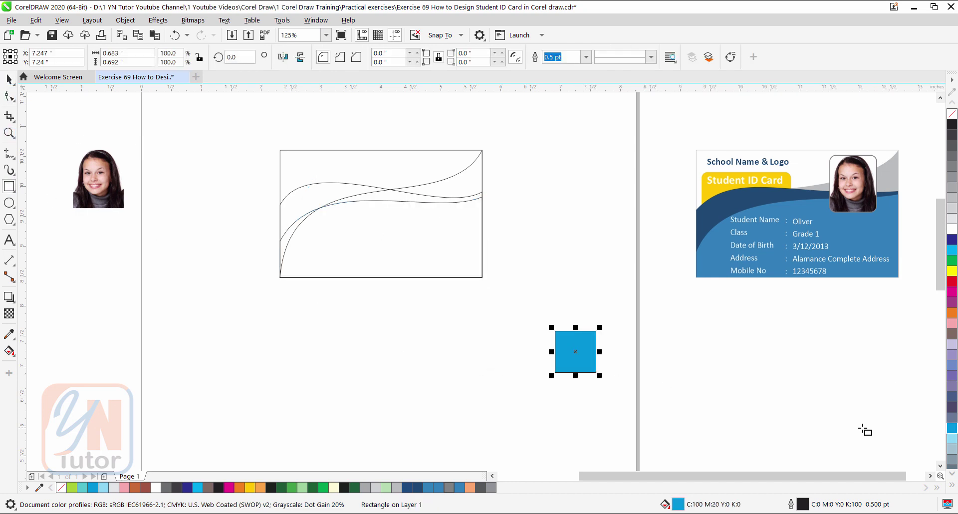
double_click(666, 504)
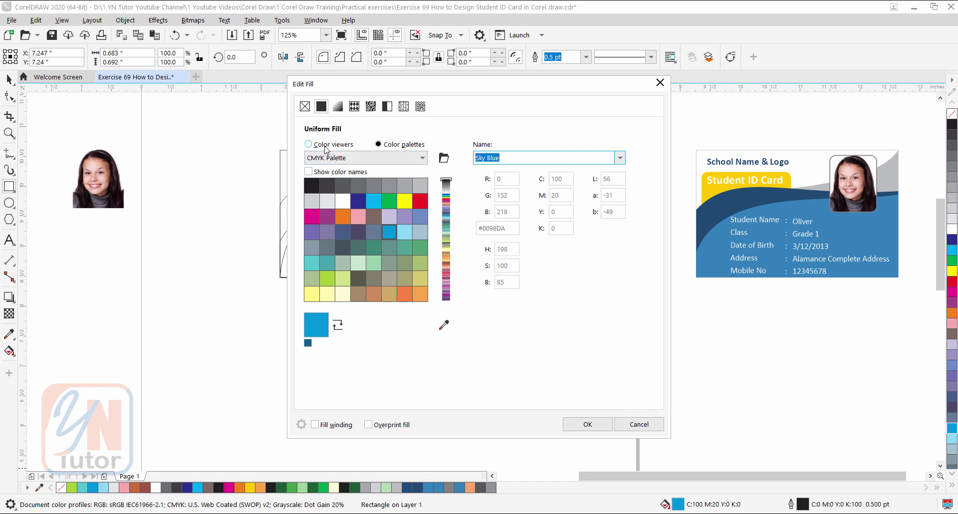
click(309, 145)
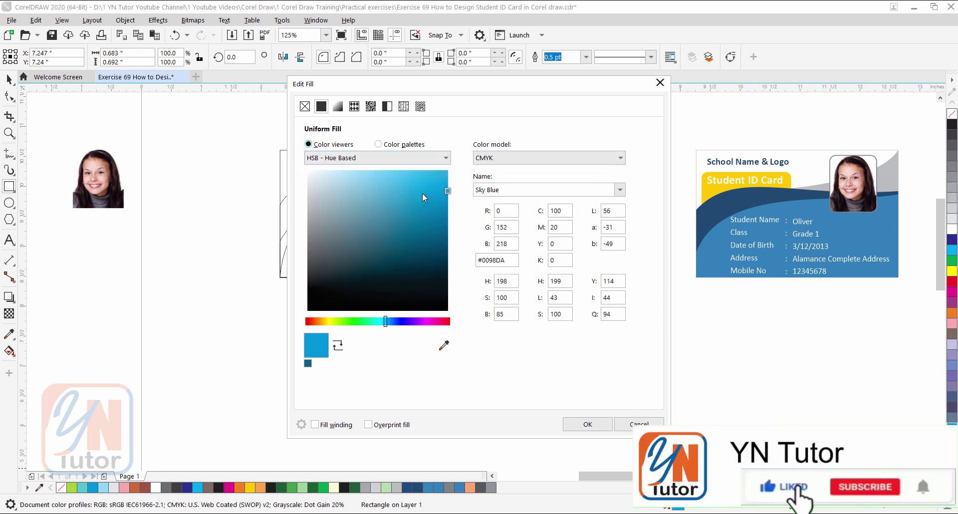
click(426, 216)
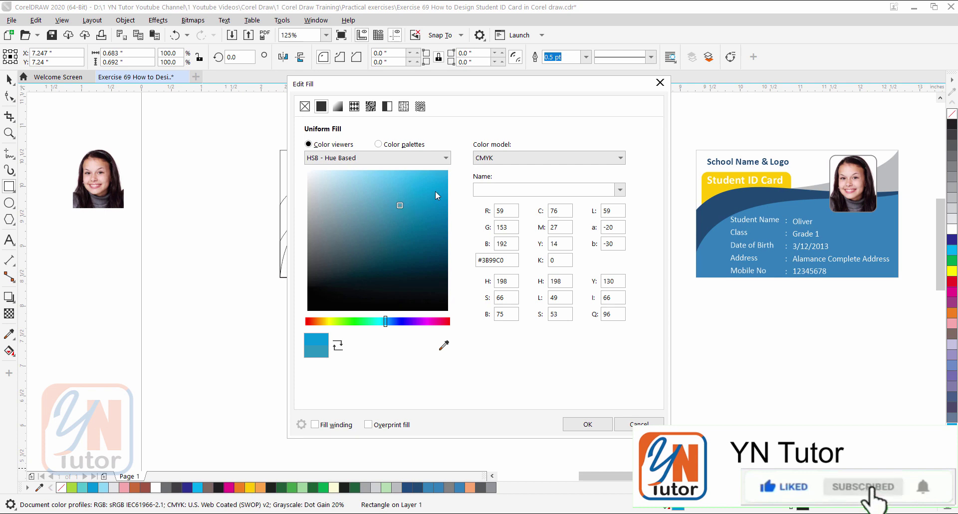
click(429, 218)
click(427, 217)
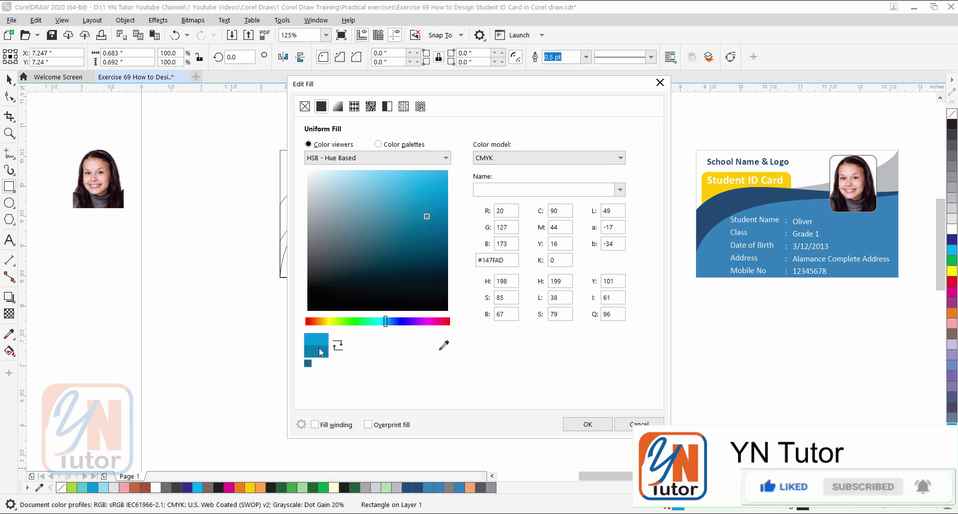
click(588, 424)
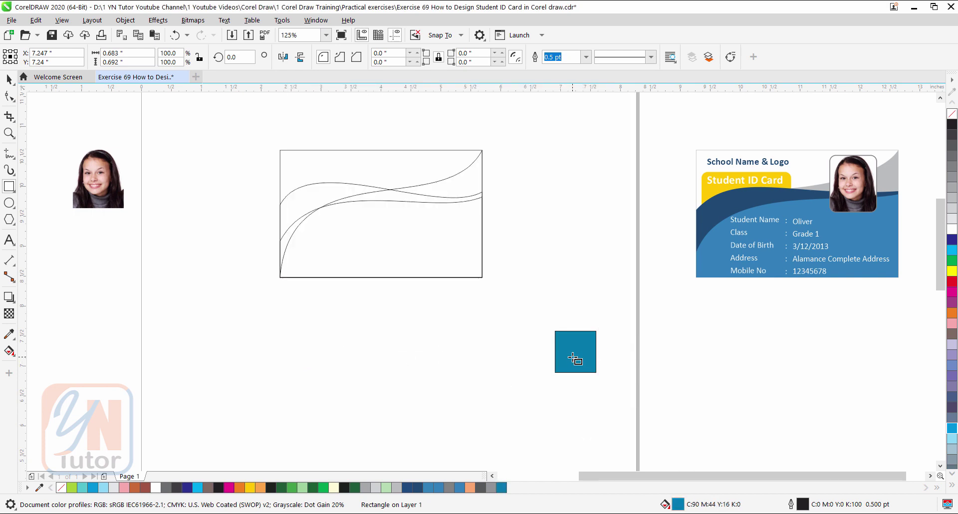
click(9, 79)
key(Delete)
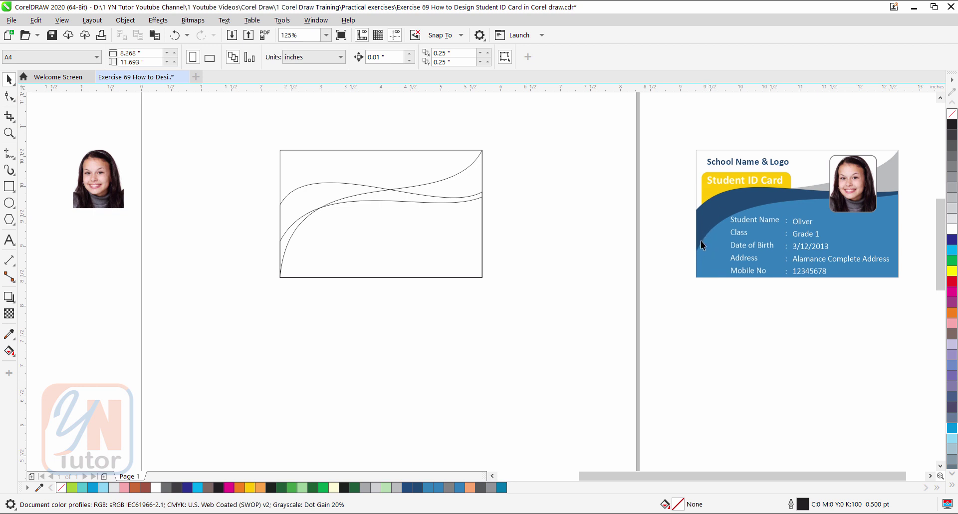
- Fill the area below the lower wave with medium blue sampled from the sample card
click(9, 334)
click(715, 249)
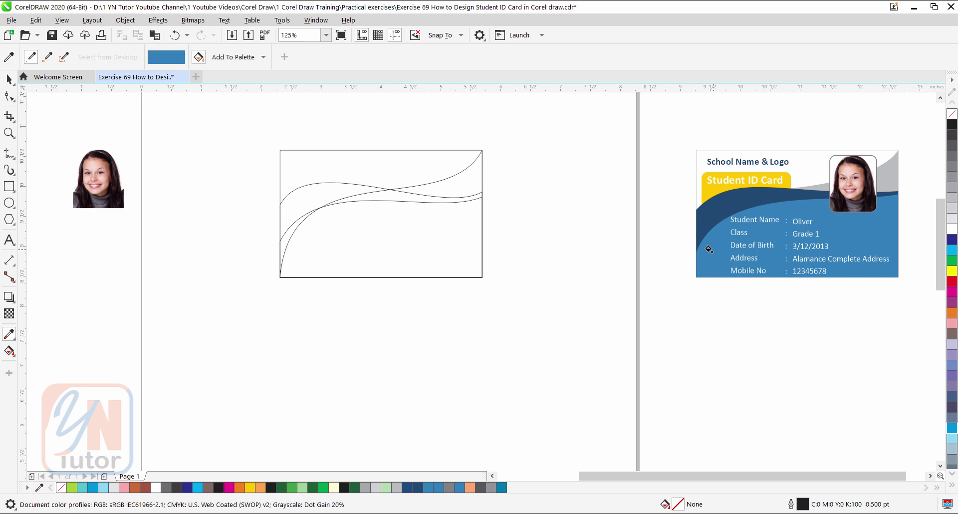
click(429, 247)
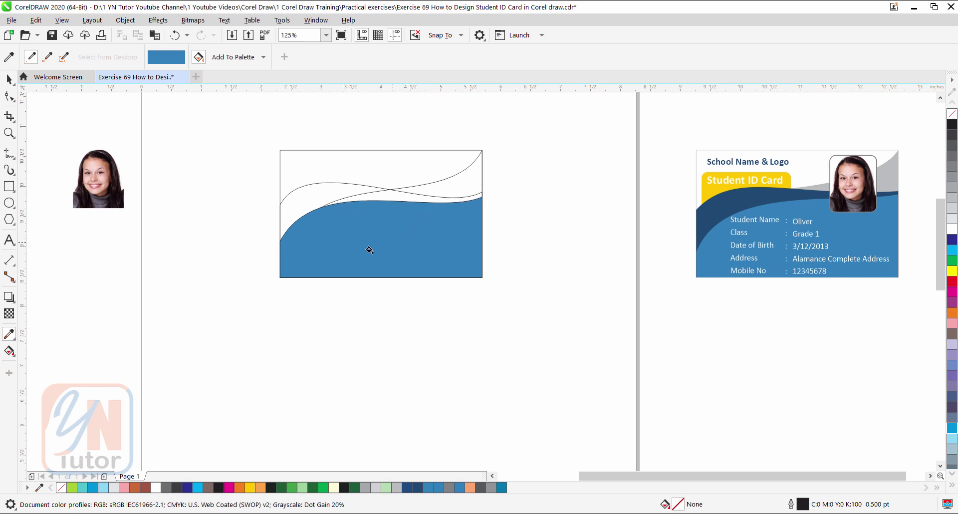
click(8, 81)
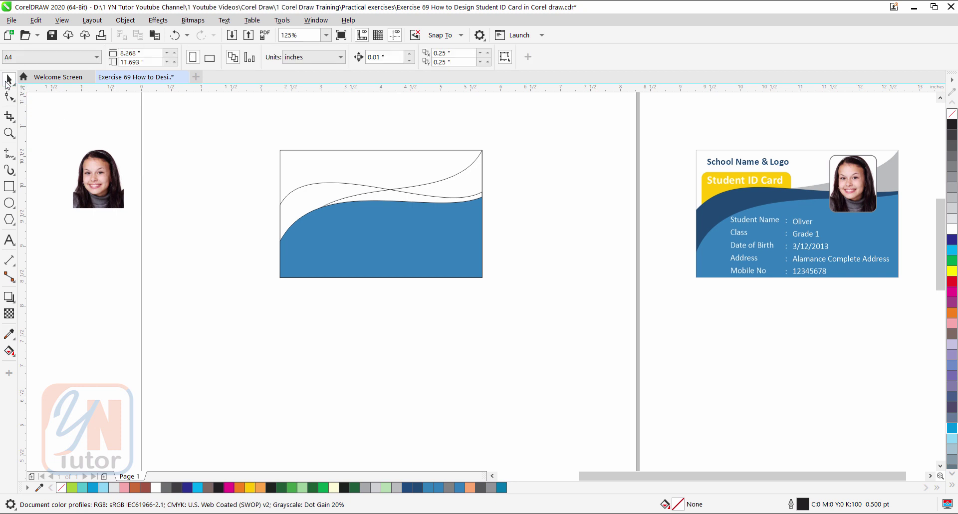
- Fill the band between the waves navy and the top-right corner 30% Black grey
click(9, 334)
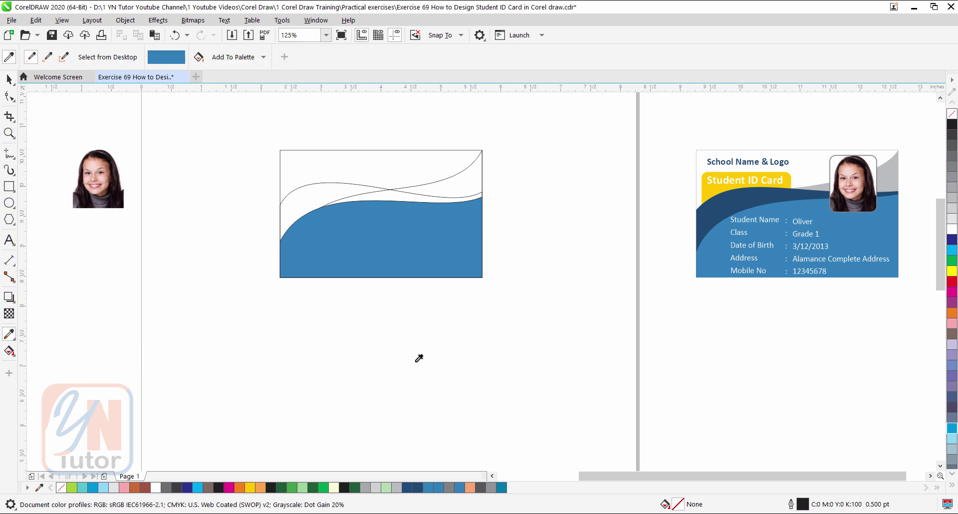
click(718, 207)
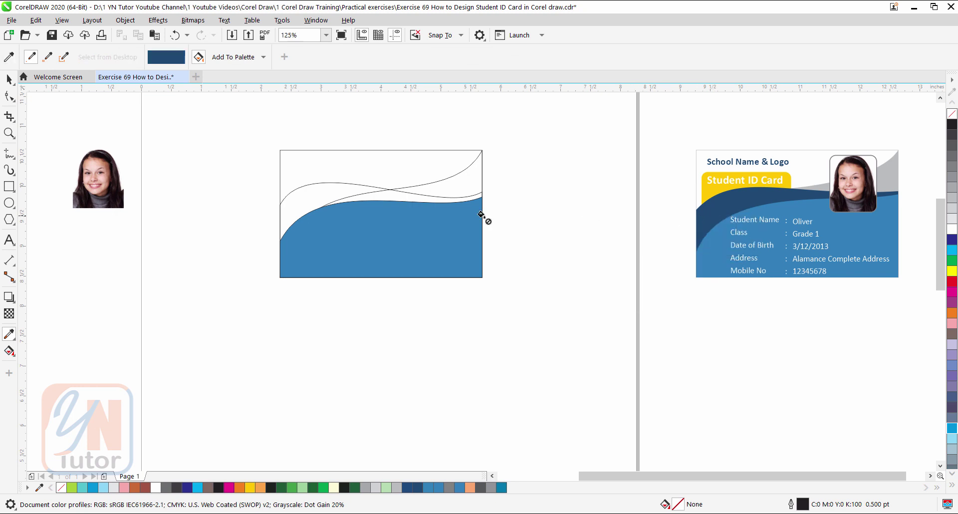
click(308, 193)
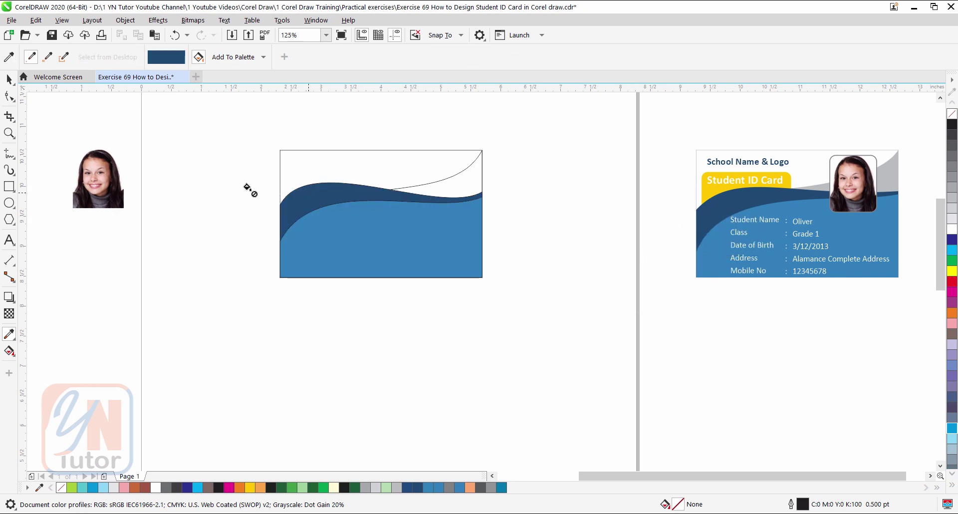
click(9, 80)
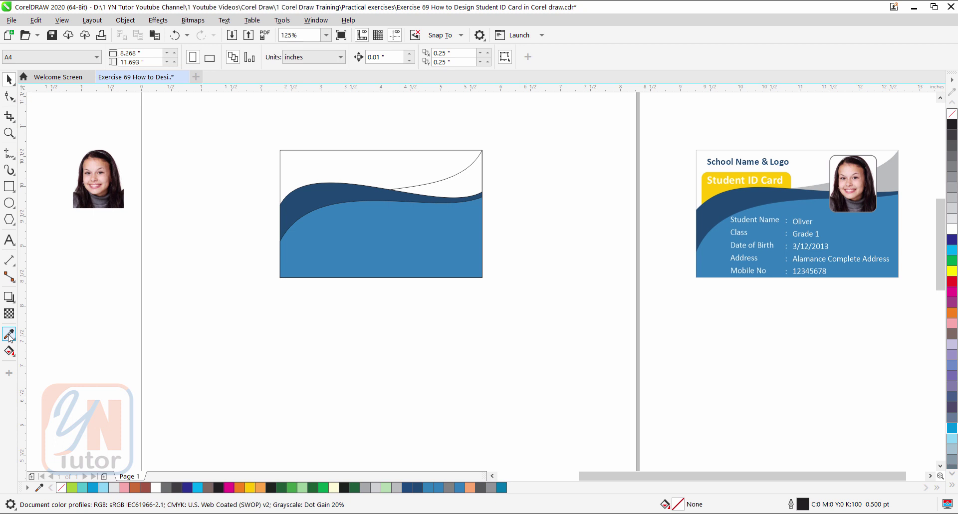
click(9, 335)
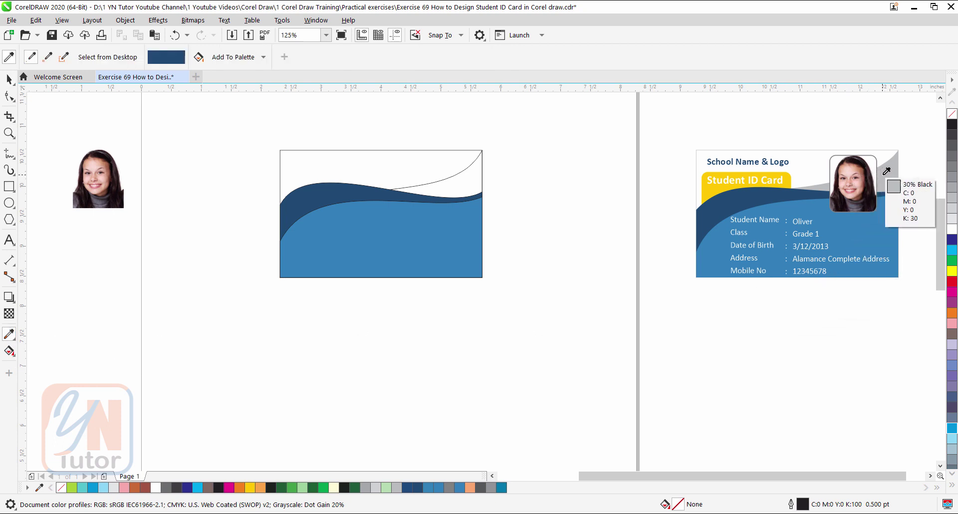
click(459, 183)
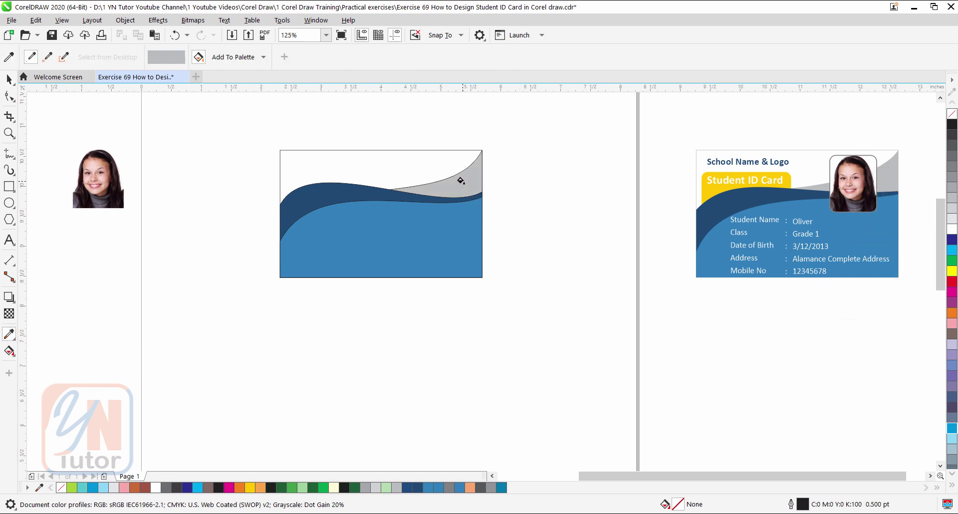
click(8, 79)
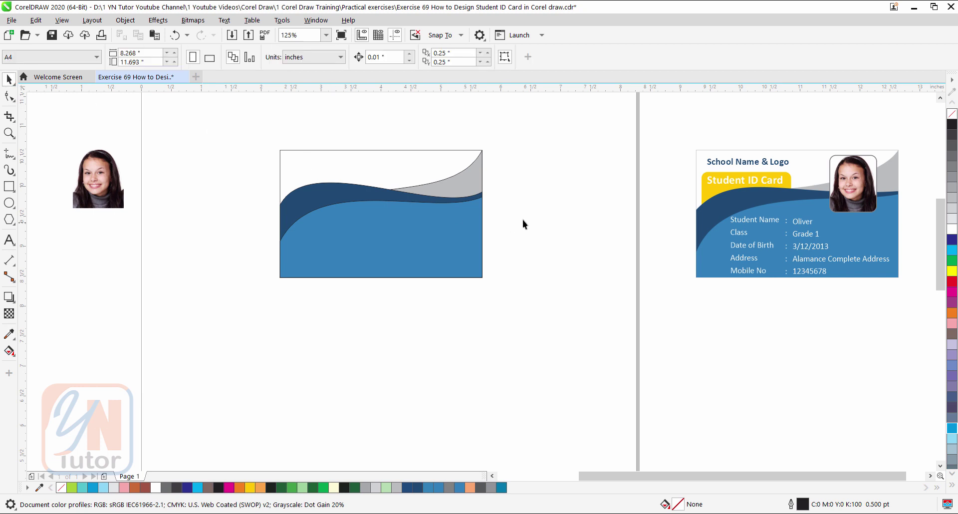
- Remove the grey corner shape's outline and make the card border 60% Black
click(459, 183)
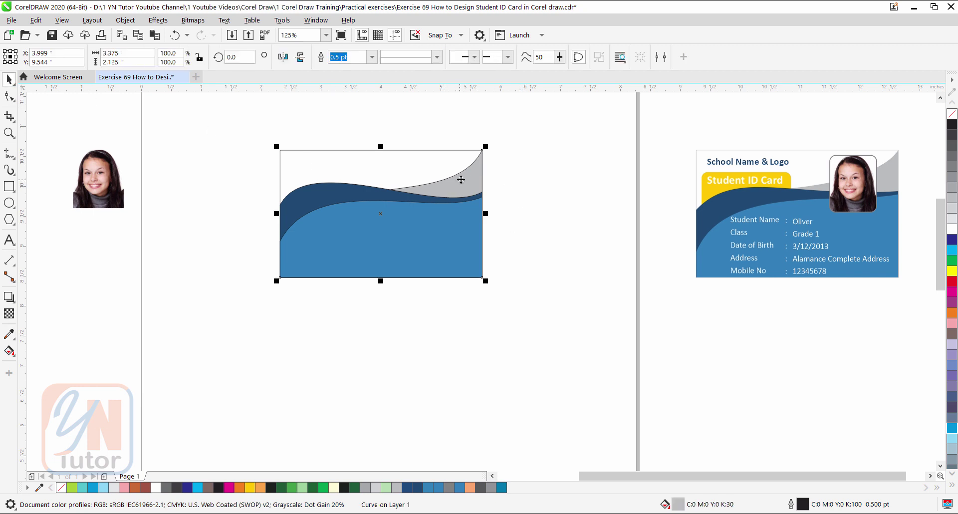
right_click(953, 116)
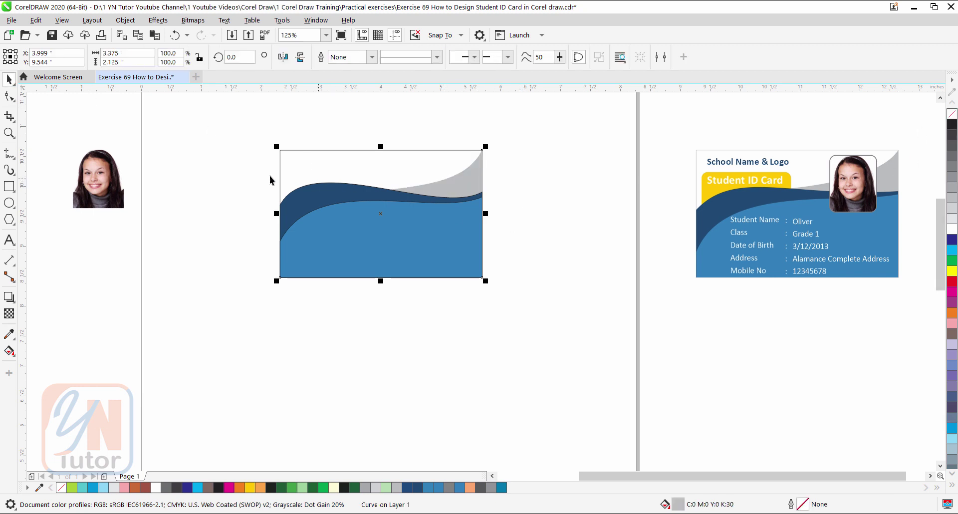
drag(250, 167, 489, 281)
click(341, 150)
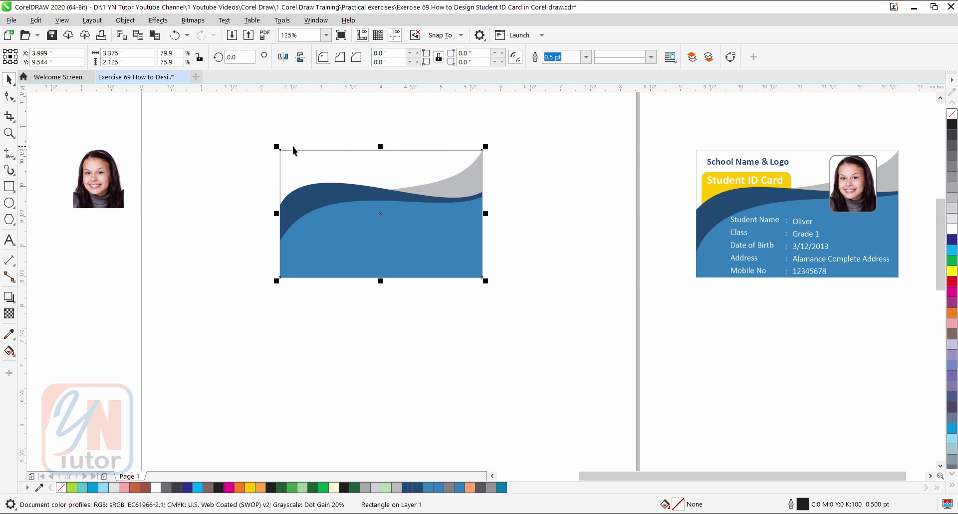
right_click(953, 188)
right_click(952, 156)
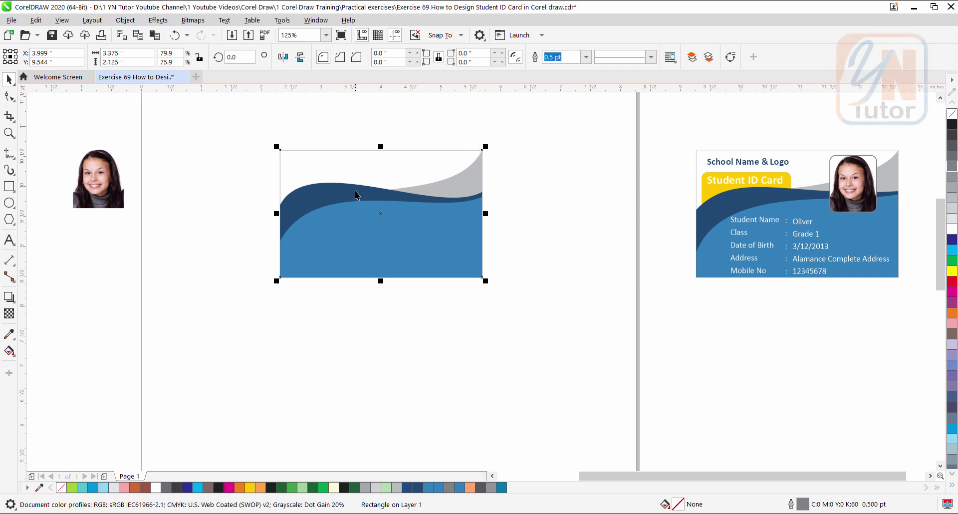
- Draw a rectangle over the card's upper left with 0.1-inch rounded corners
click(9, 186)
drag(291, 171, 388, 228)
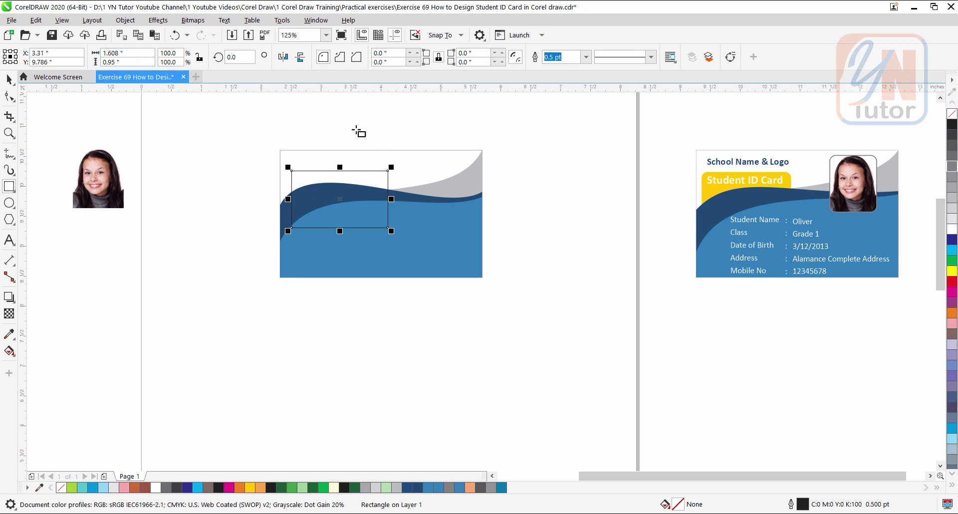
click(382, 62)
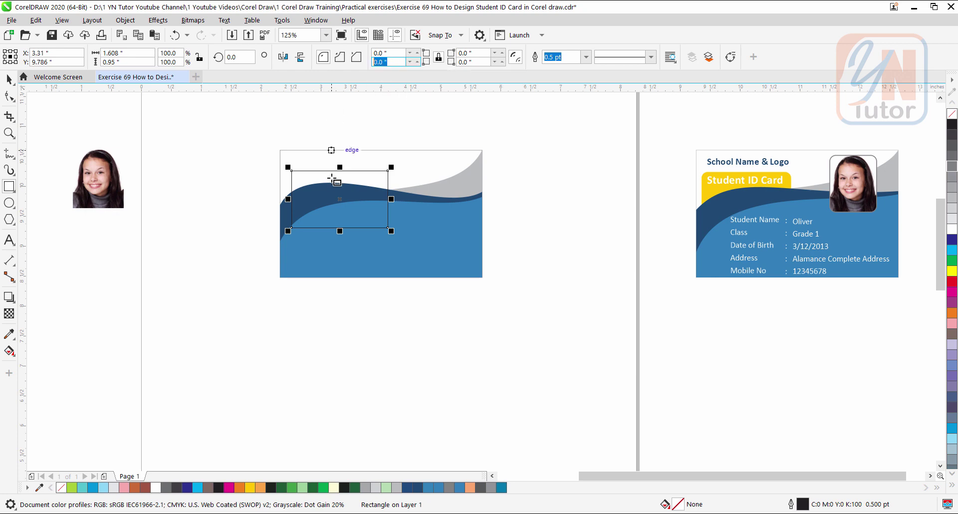
text(.)
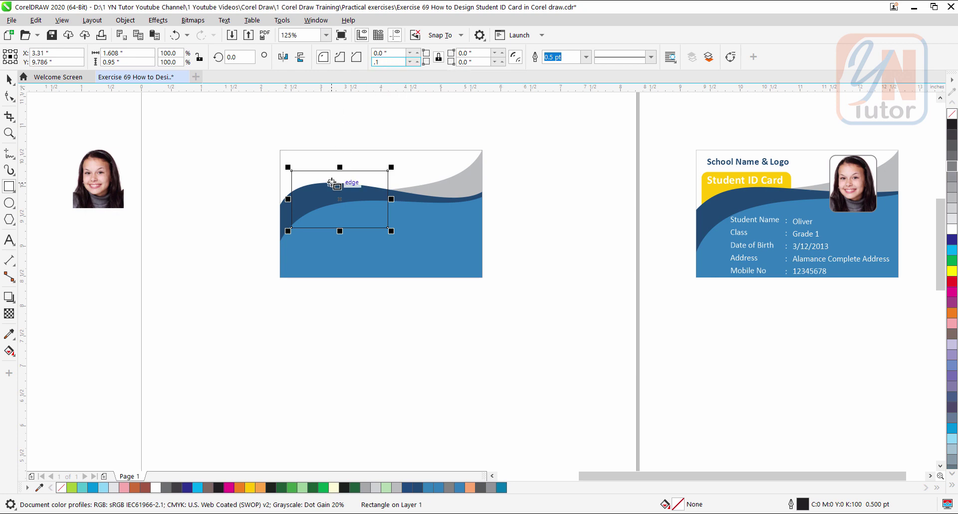
text(1)
key(Return)
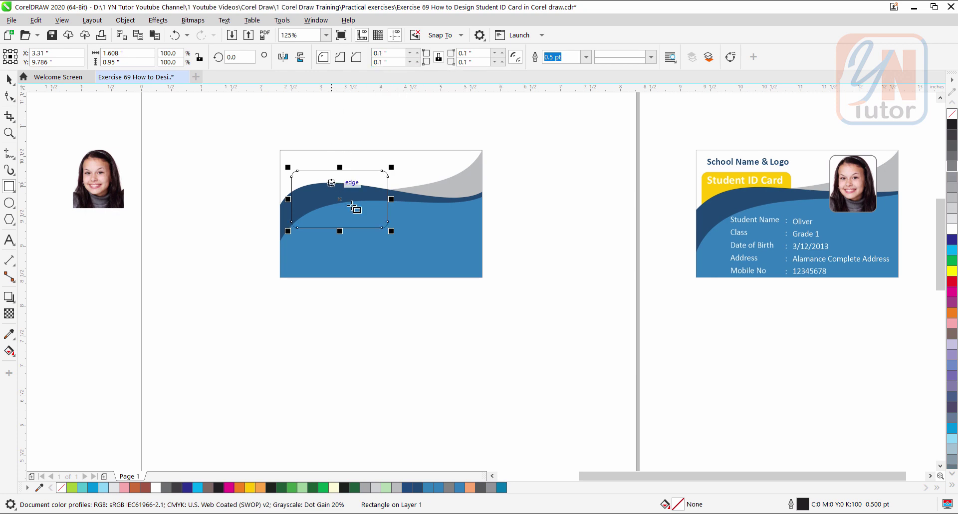
- Fill the rounded rectangle with the sample card's Deep Yellow and remove its outline
click(10, 333)
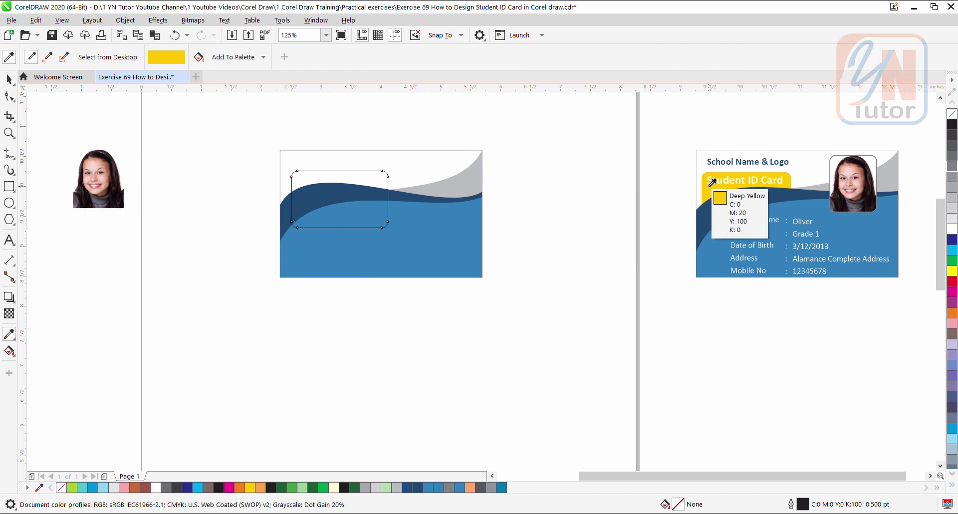
click(713, 183)
click(372, 179)
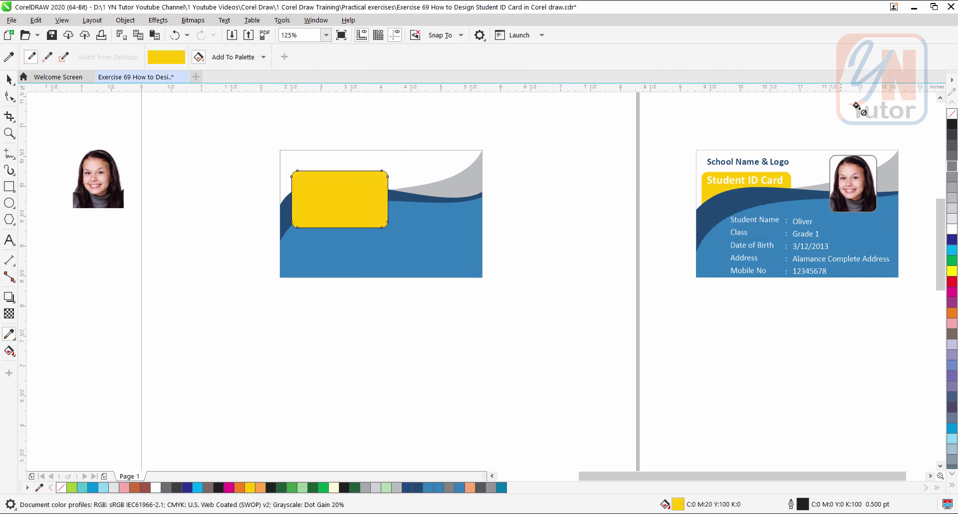
right_click(951, 114)
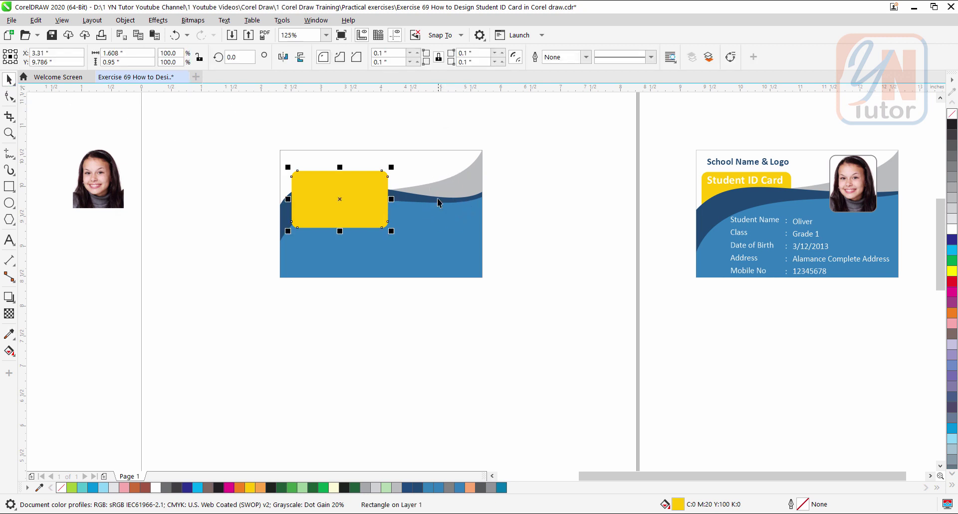
- Draw a photo frame at the card's upper right with 0.1-inch rounded corners
click(8, 187)
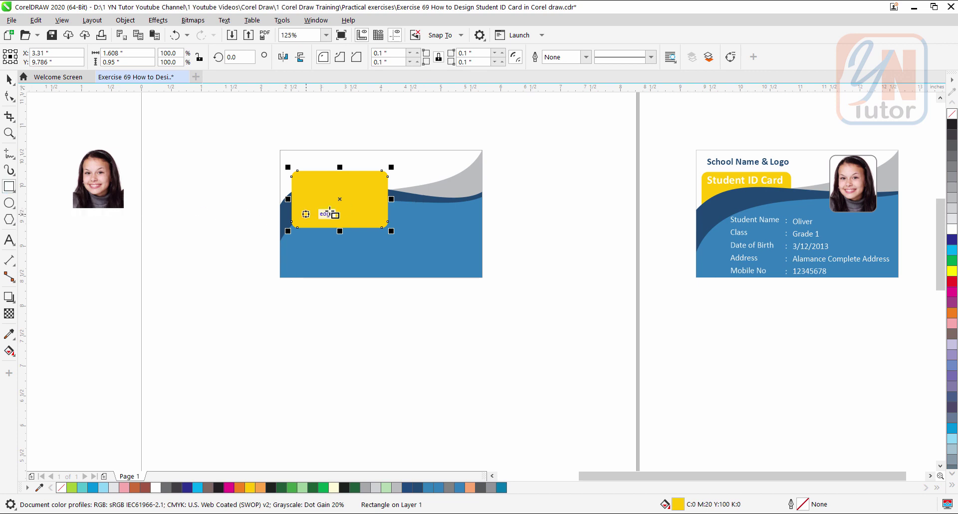
drag(423, 161, 468, 217)
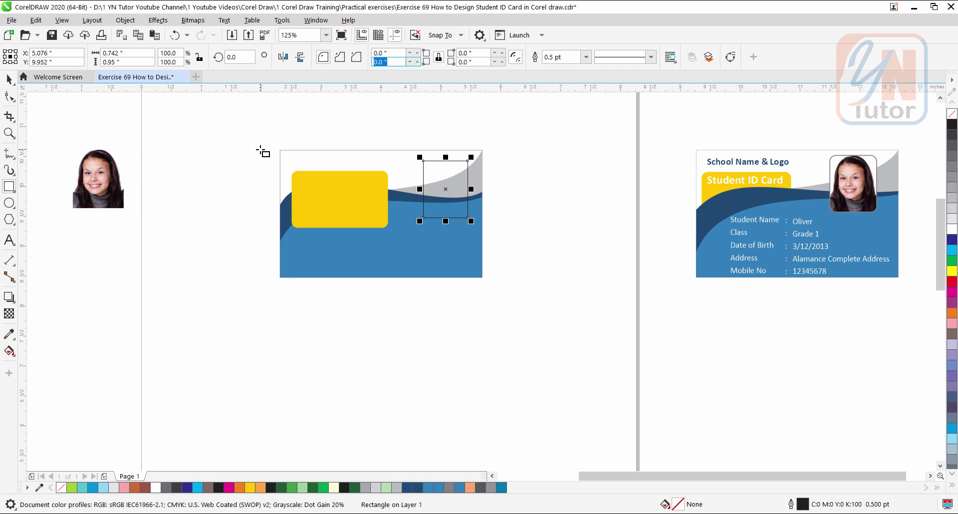
text(.1)
key(Return)
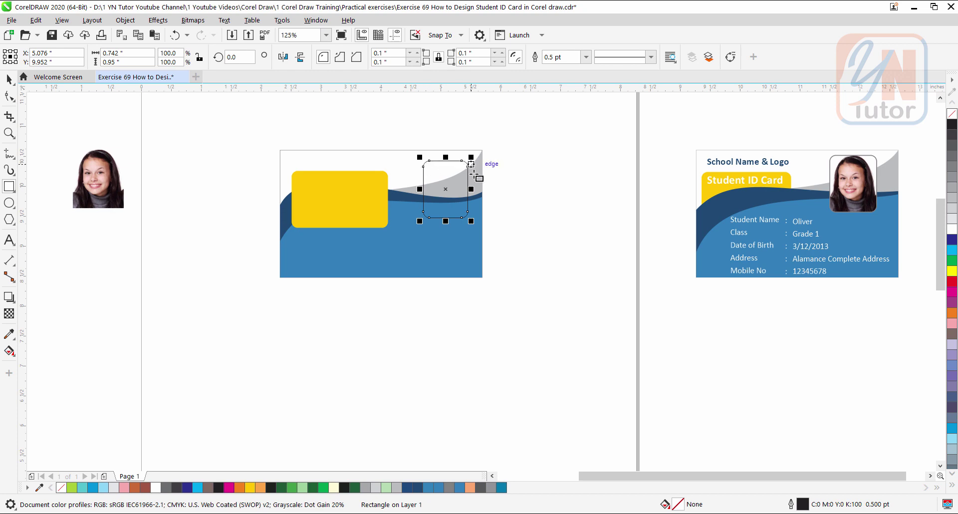
- Give the frame a 1.5 pt outline in 40% Black
click(587, 58)
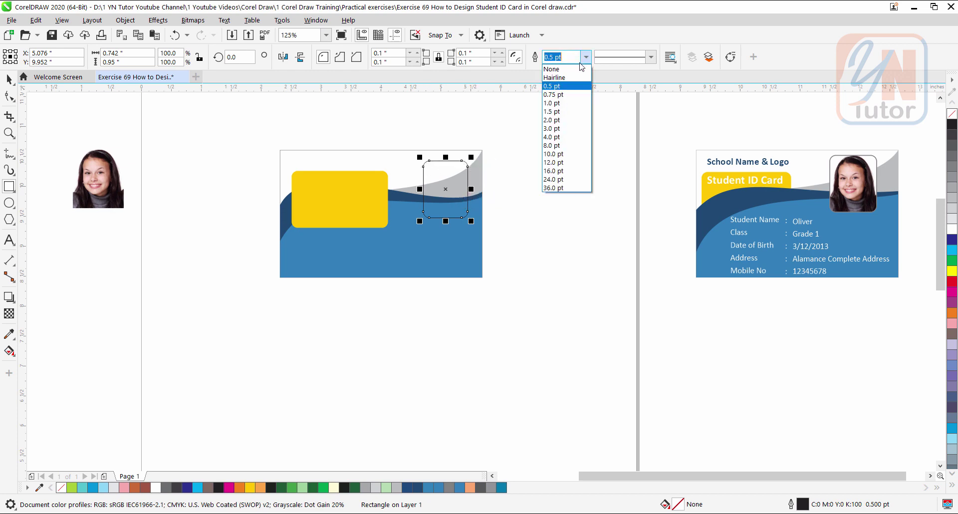
click(558, 94)
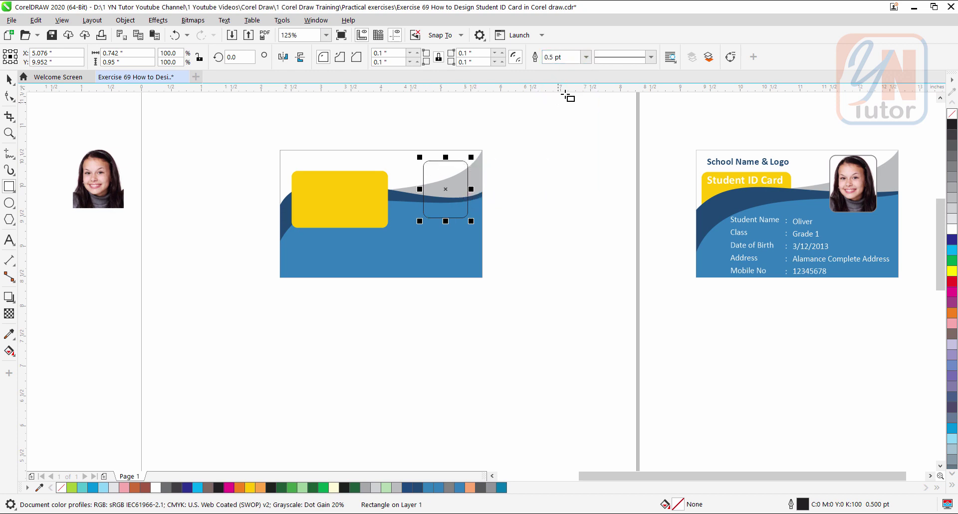
click(587, 58)
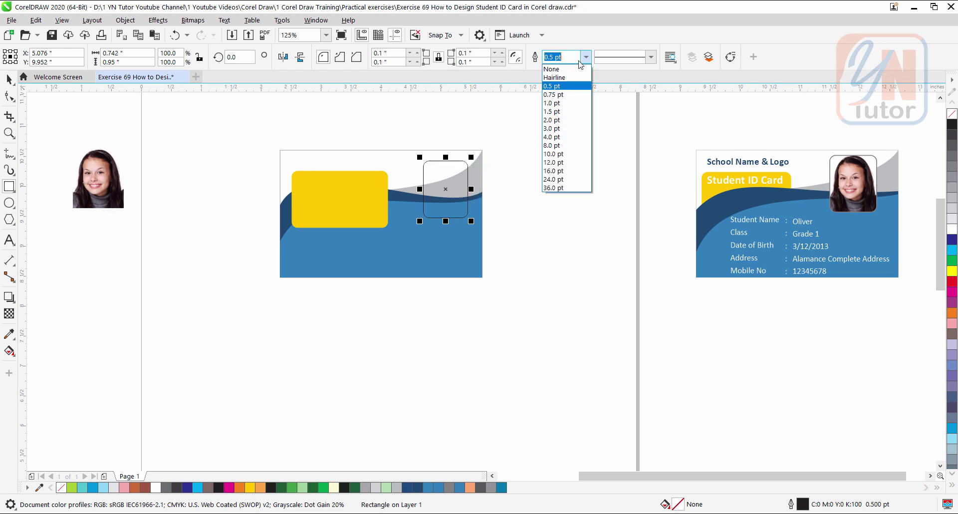
click(558, 111)
right_click(952, 189)
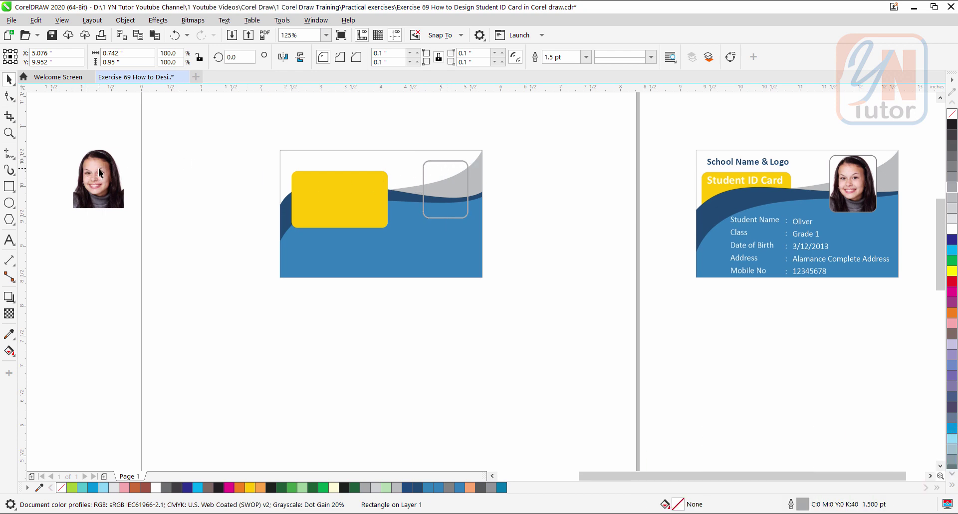
- Move the student photo beside the card and PowerClip it inside the rounded grey frame
drag(96, 172, 221, 171)
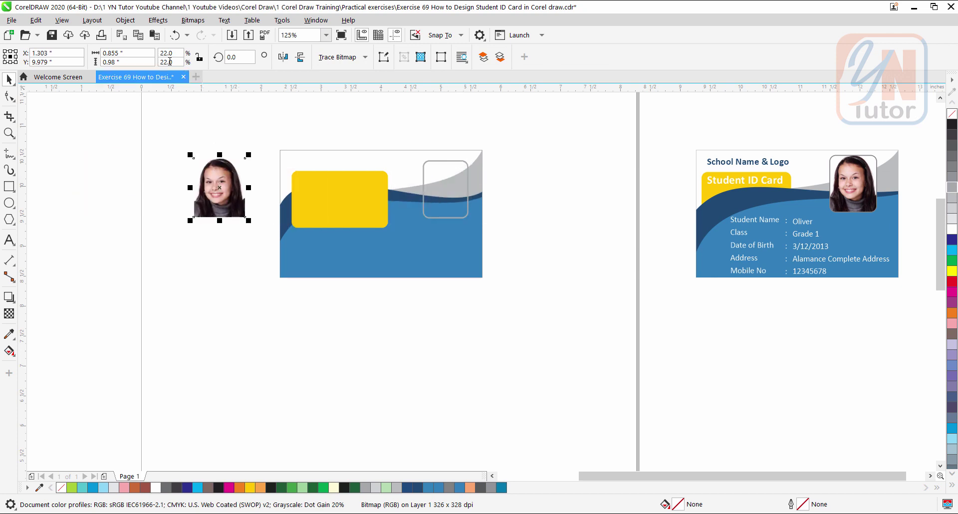
click(126, 20)
mouse_move(141, 67)
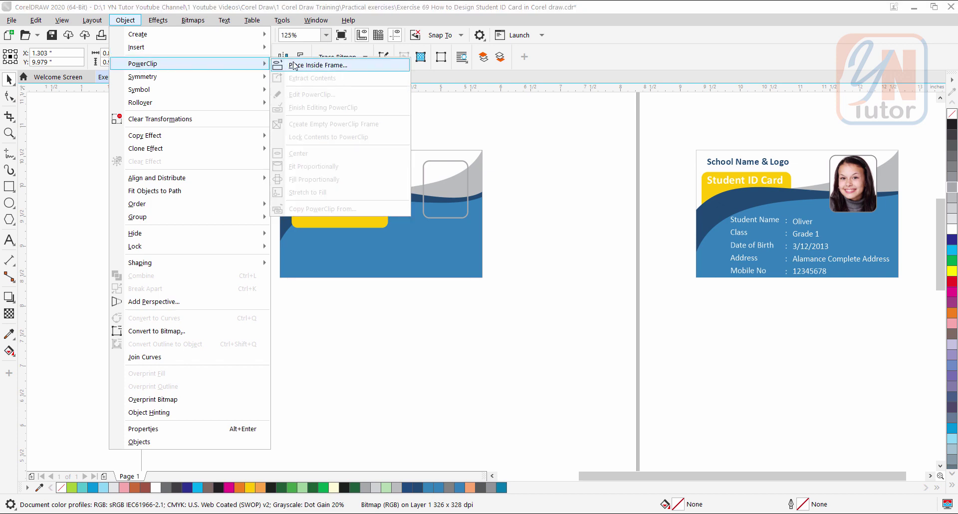
click(305, 65)
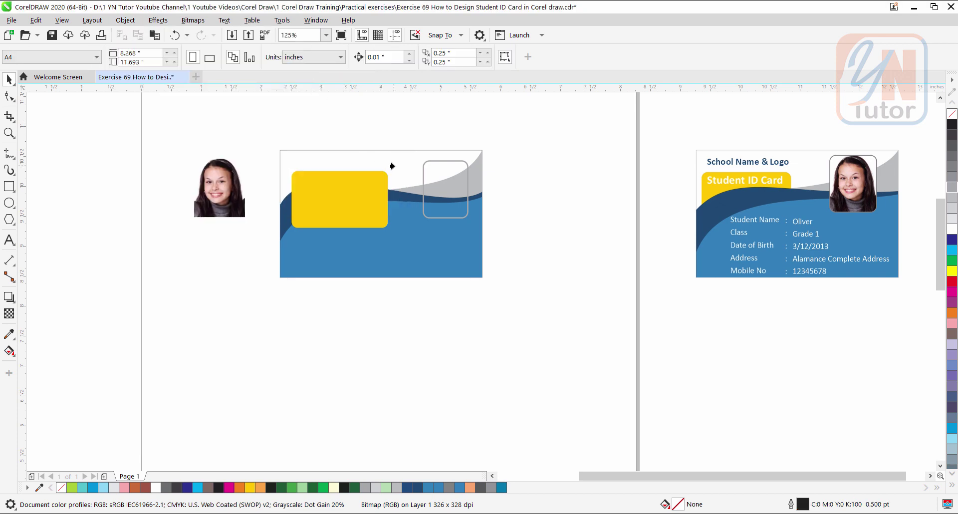
click(420, 172)
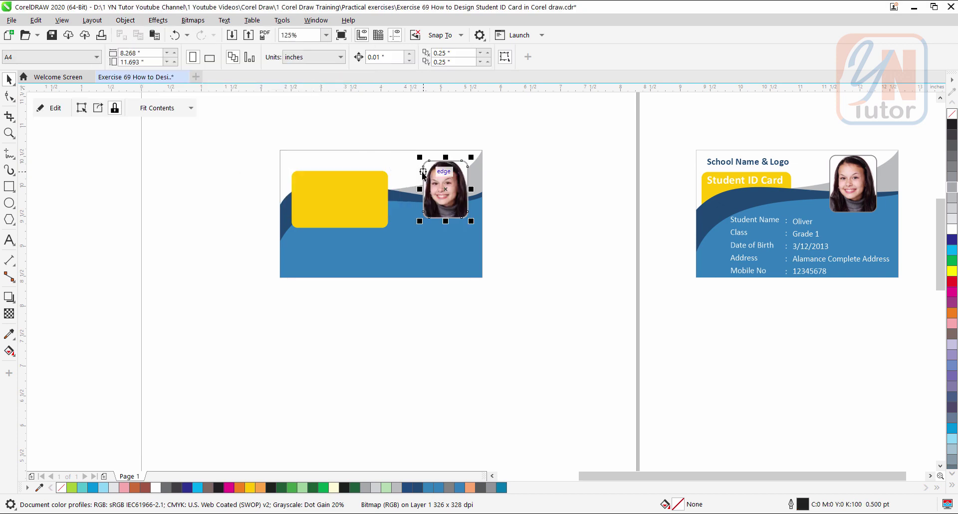
click(327, 193)
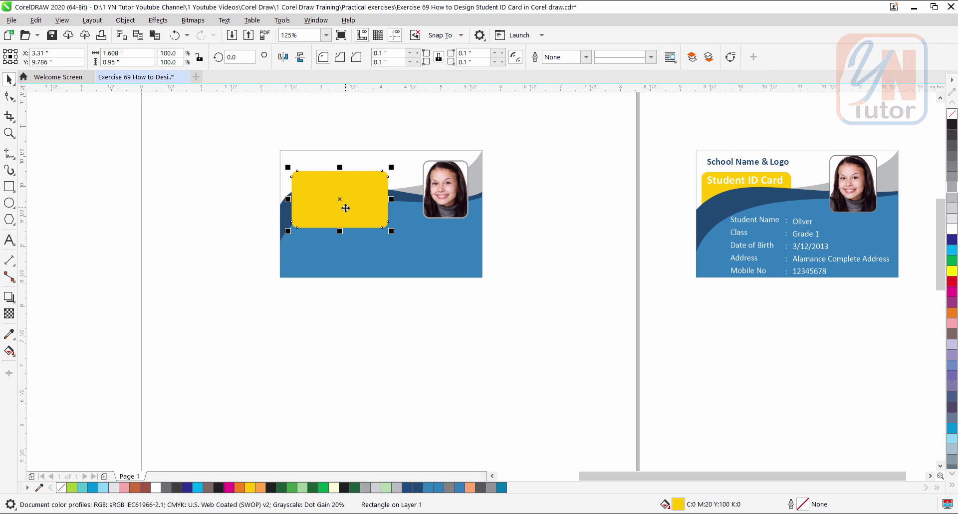
- Send the yellow tab behind the blue wave, shift it up-left, and copy the 'Student ID Card' title onto it
key(ctrl+Page_Down)
key(ctrl+Page_Down)
drag(346, 207, 338, 202)
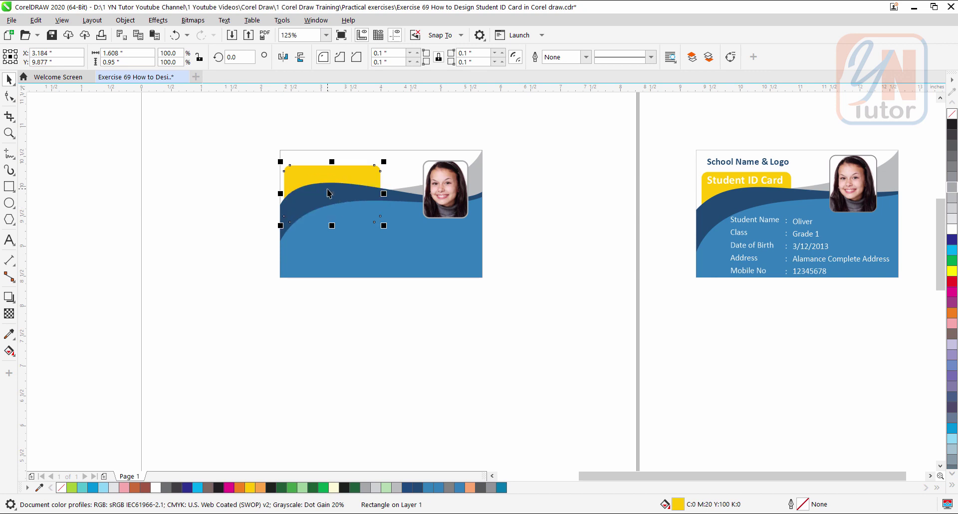
click(725, 184)
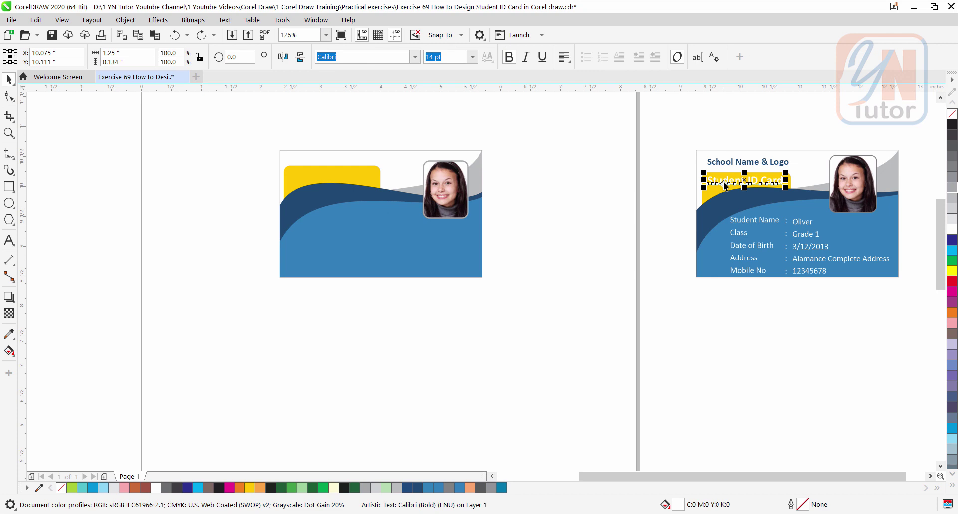
key(ctrl+c)
key(ctrl+v)
drag(725, 183, 304, 178)
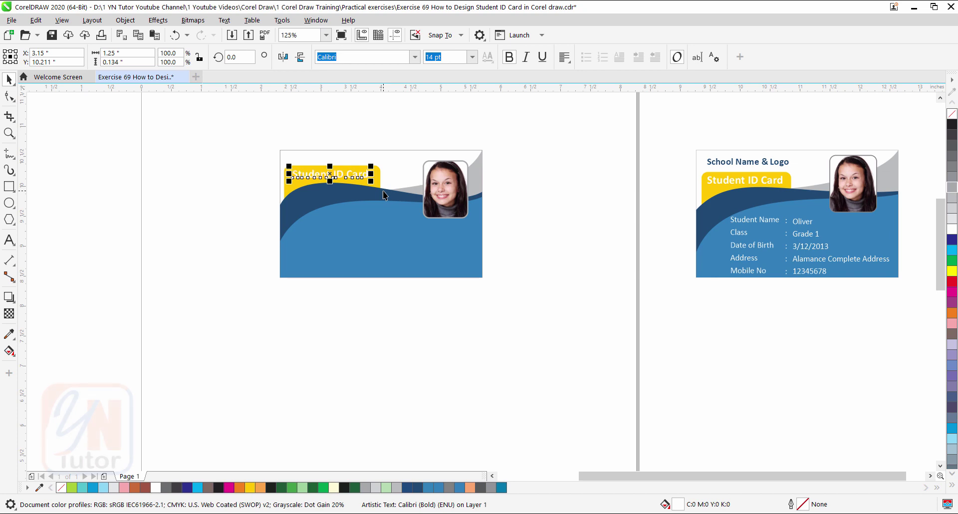
- Look through the object ordering commands and close them without changes
click(129, 24)
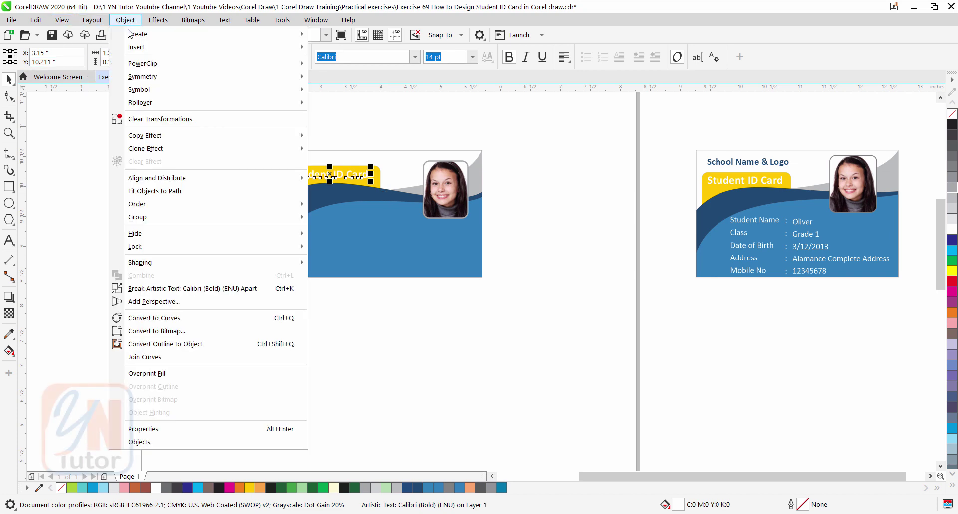
mouse_move(301, 208)
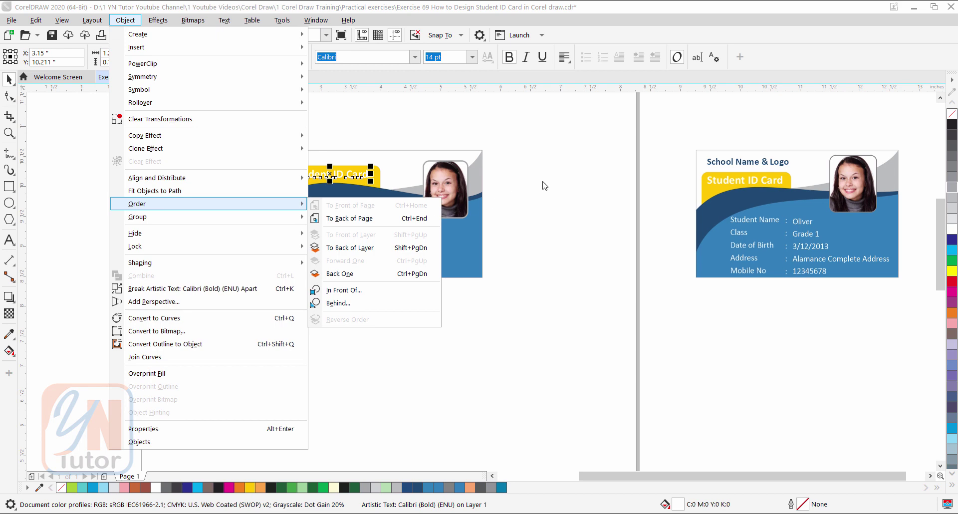
click(681, 167)
- Copy the 'School Name & Logo' heading and the five student detail lines from the sample onto the new card
click(735, 163)
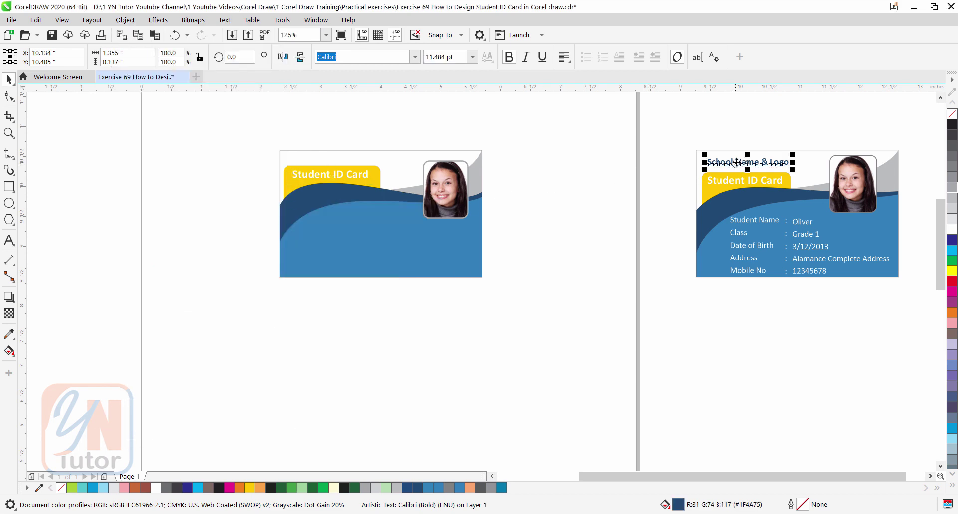
drag(741, 161, 320, 156)
drag(684, 211, 903, 316)
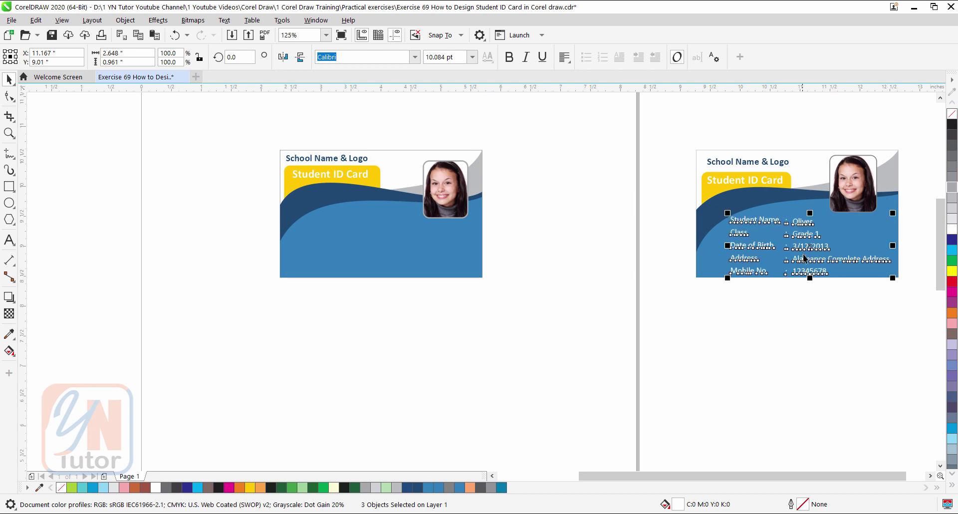
drag(807, 245, 385, 240)
click(77, 192)
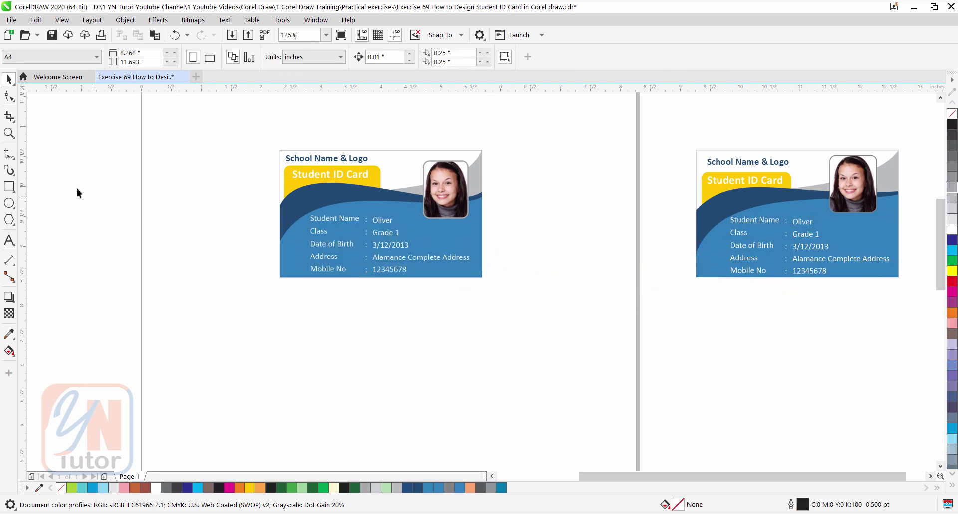
click(9, 133)
drag(269, 145, 502, 296)
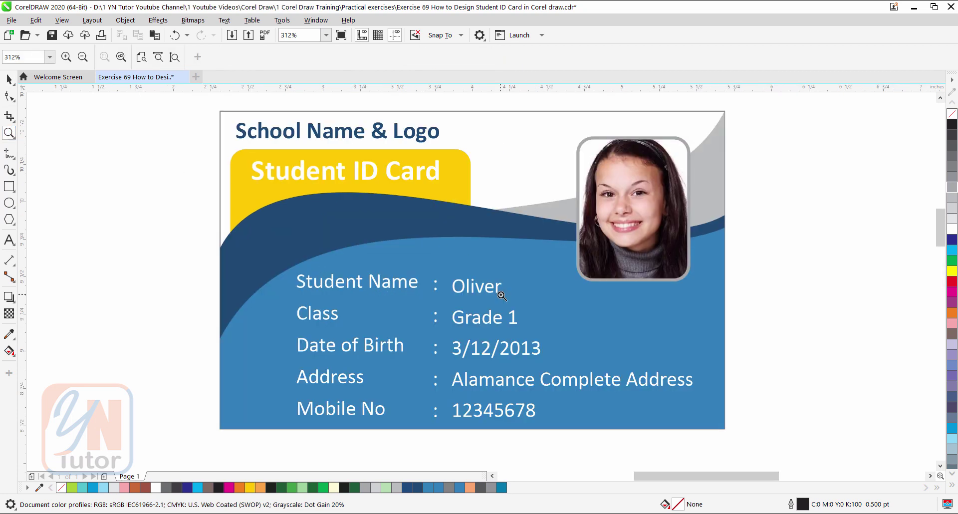